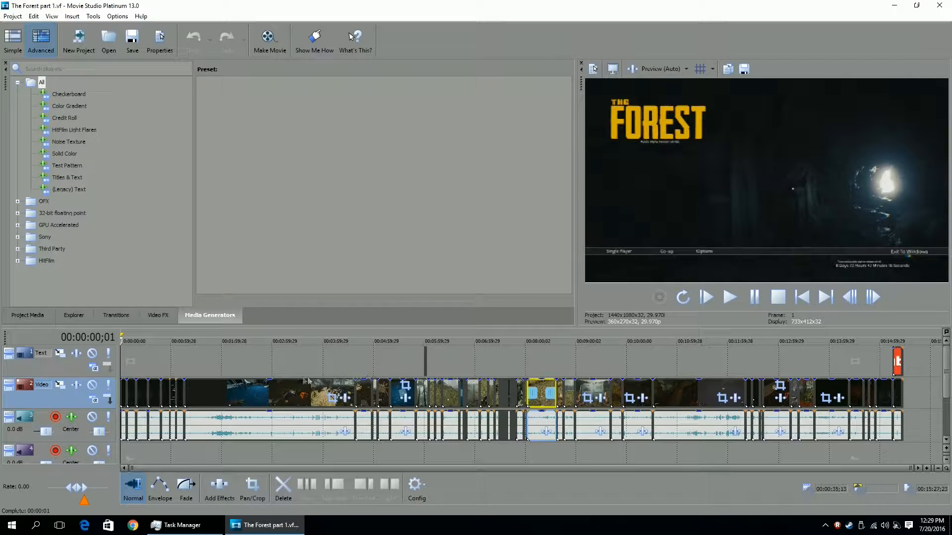
left_click(801, 302)
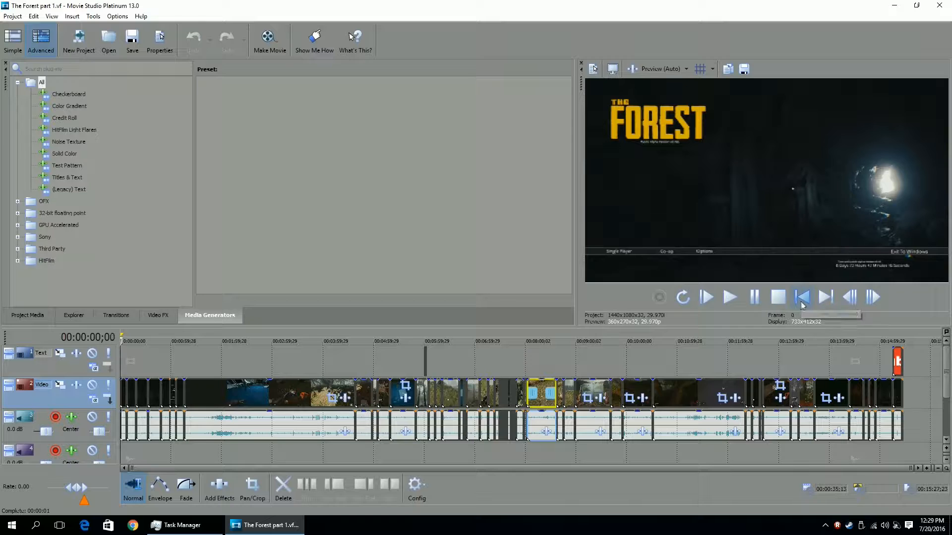
left_click(930, 392)
left_click(803, 298)
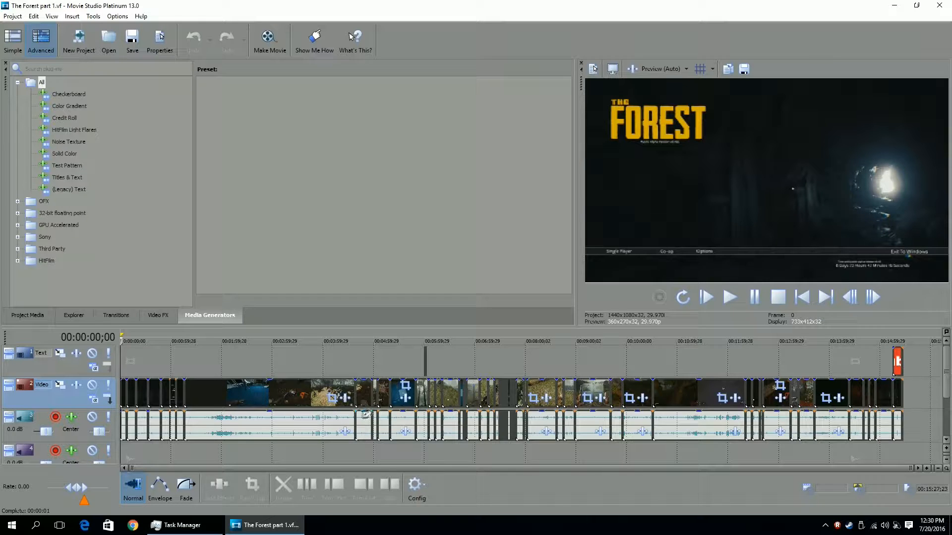
Split the video clip at about 00:04:20;24 on the timeline.
left_click(361, 341)
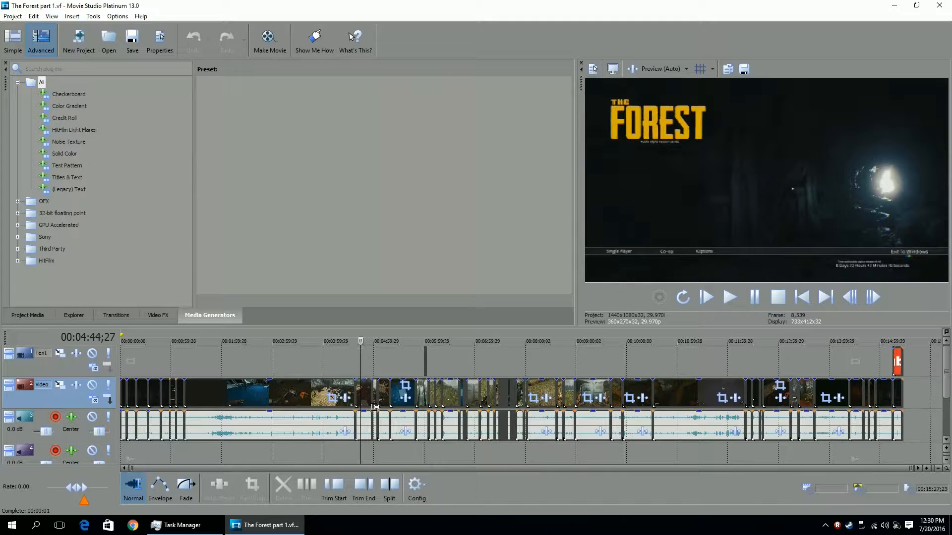
scroll(381, 408, "up", 1)
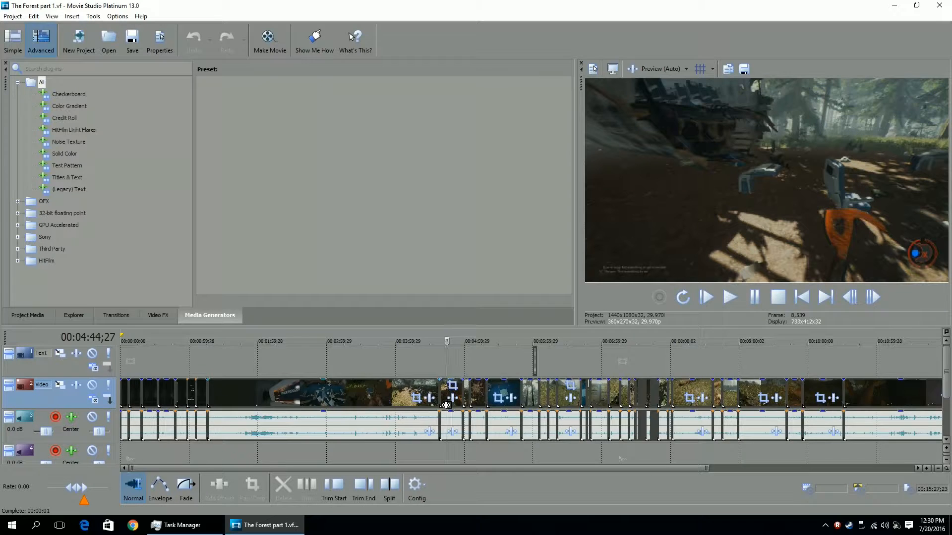
scroll(446, 407, "up", 3)
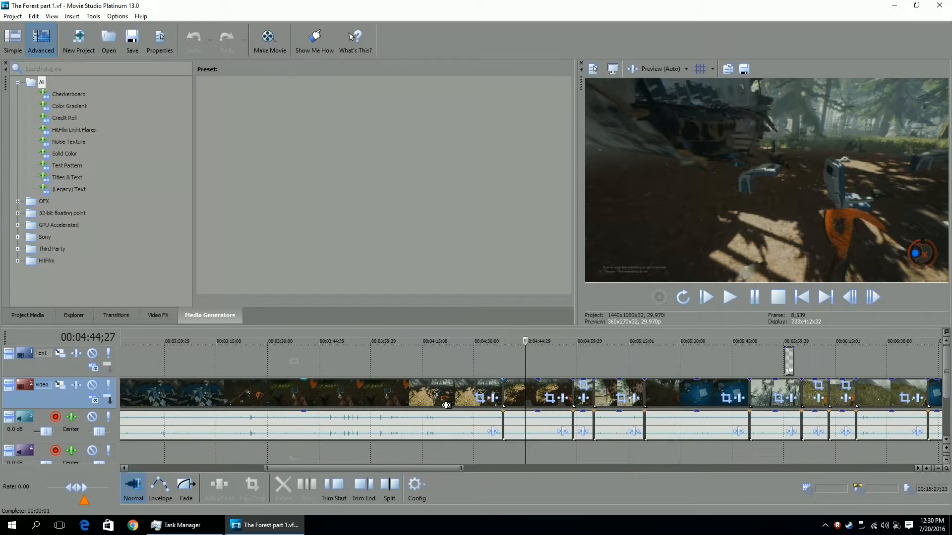
left_click(465, 340)
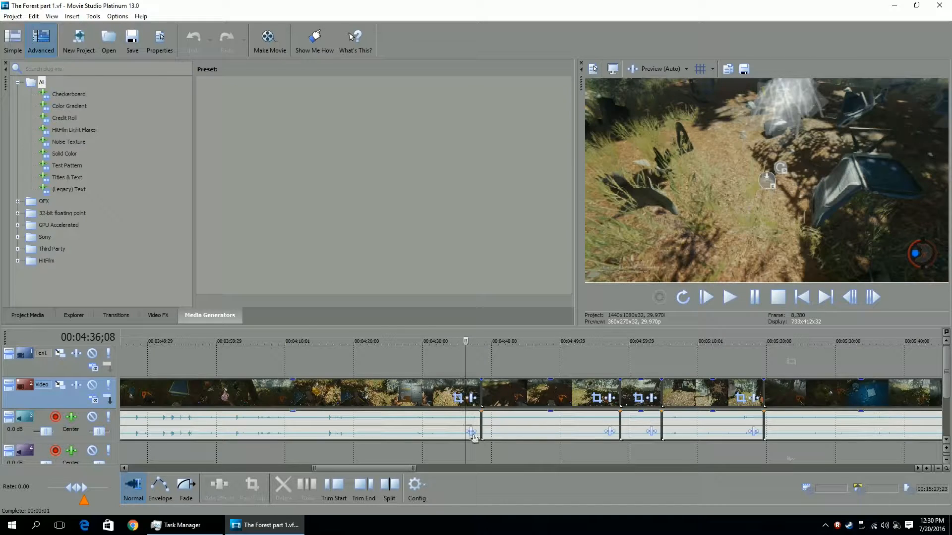
scroll(501, 419, "left", 3)
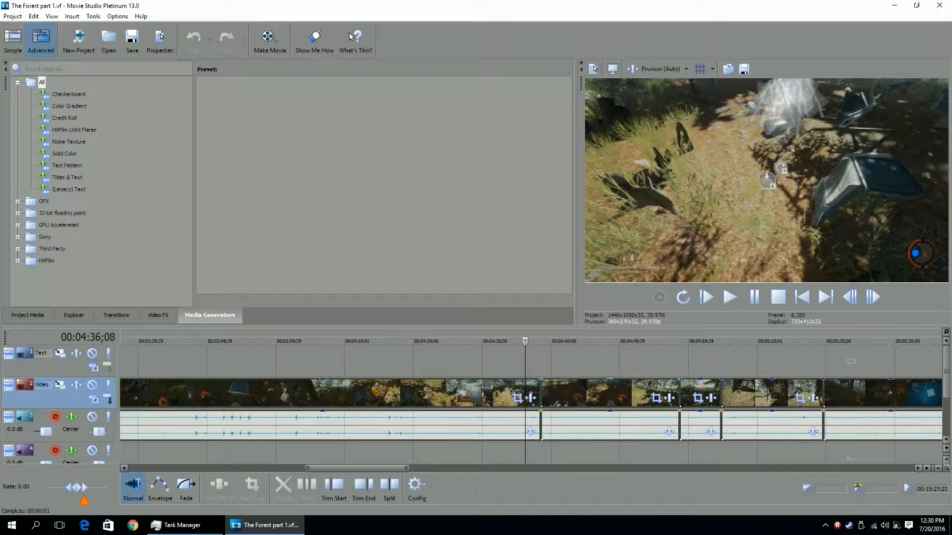
left_click(410, 339)
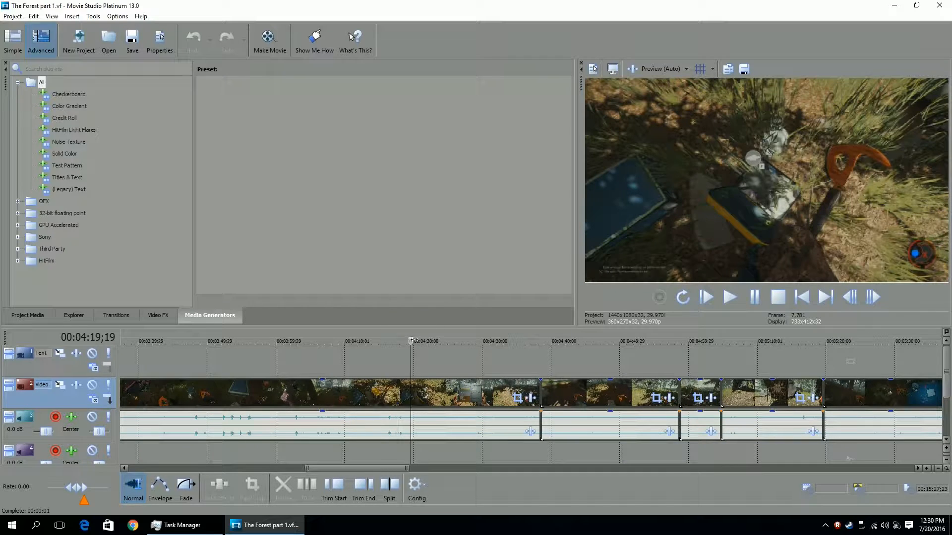
left_click(424, 341)
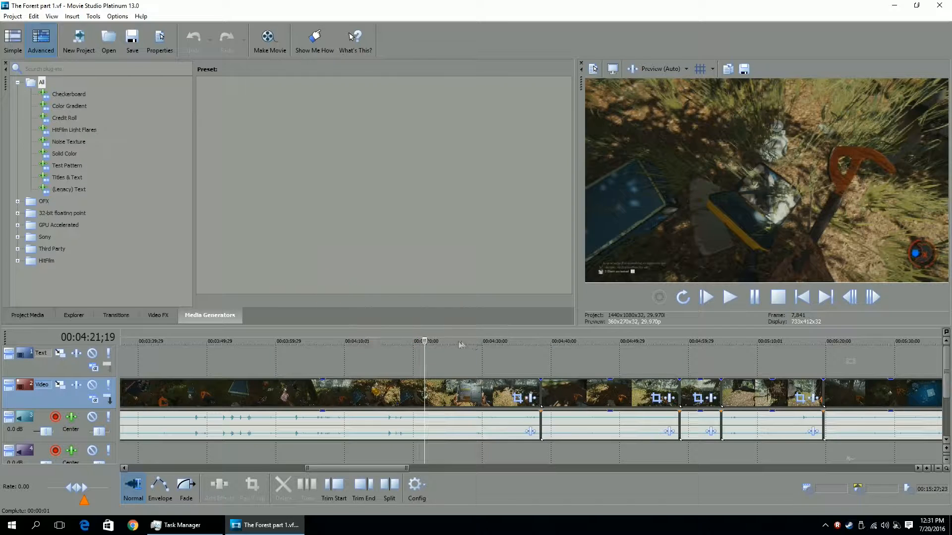
left_click(423, 396)
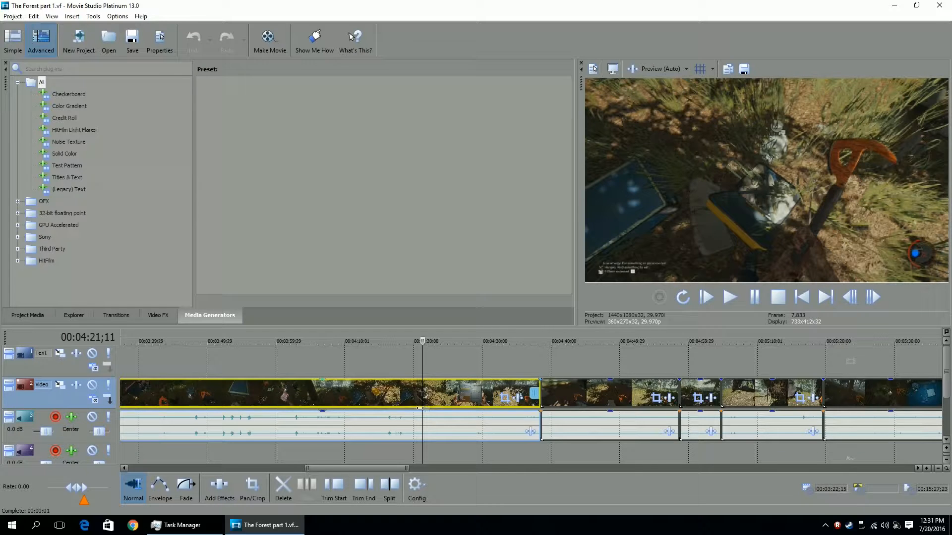
left_click(423, 391)
left_click_drag(423, 392, 418, 393)
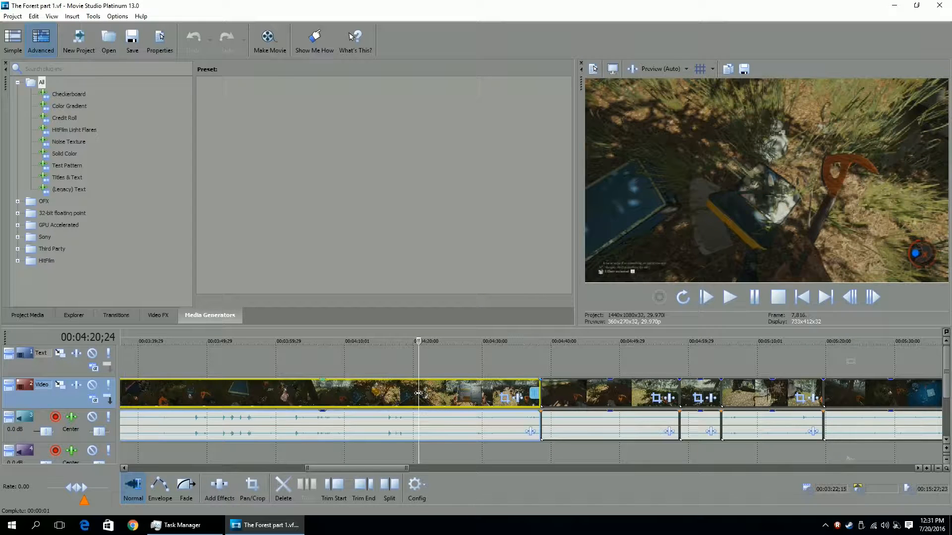
key("s")
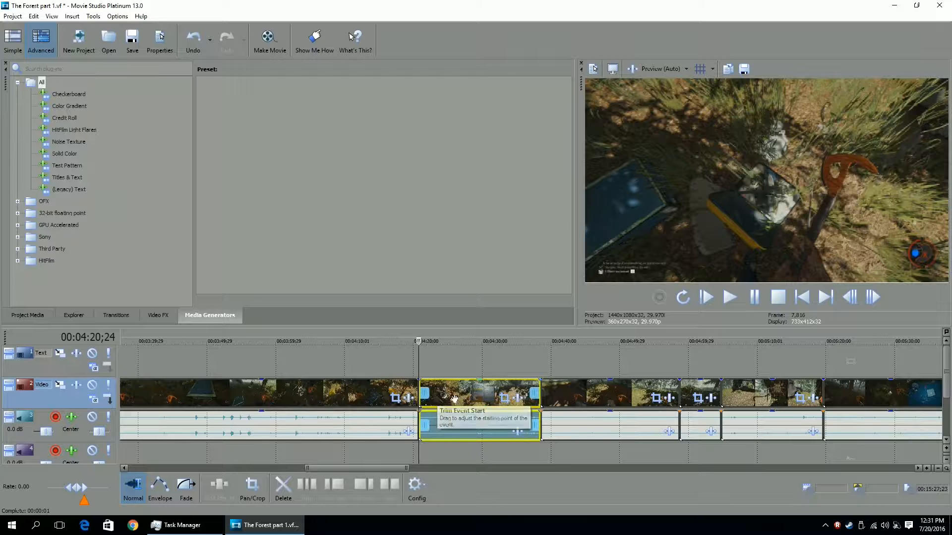
Split the clip again at about 00:04:31;26 and delete the segment between the two cuts.
left_click(494, 393)
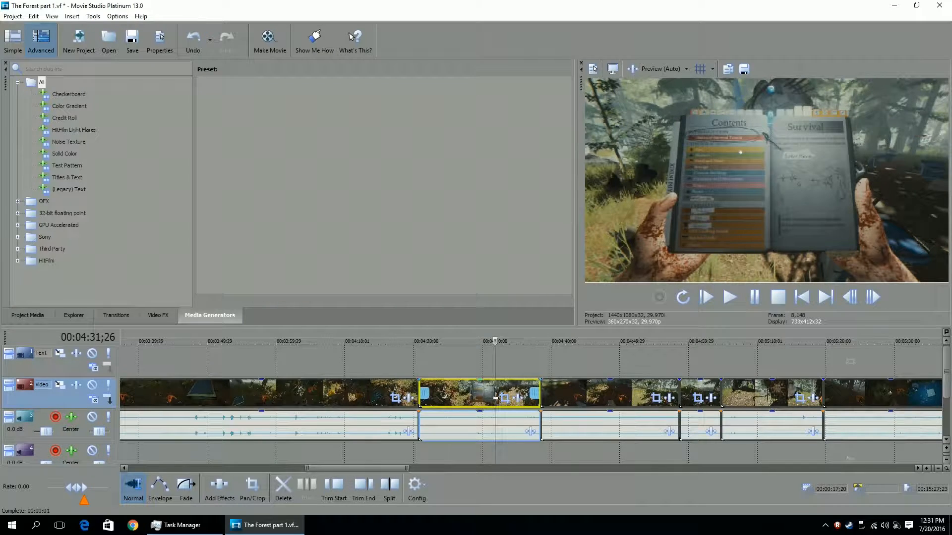
key("s")
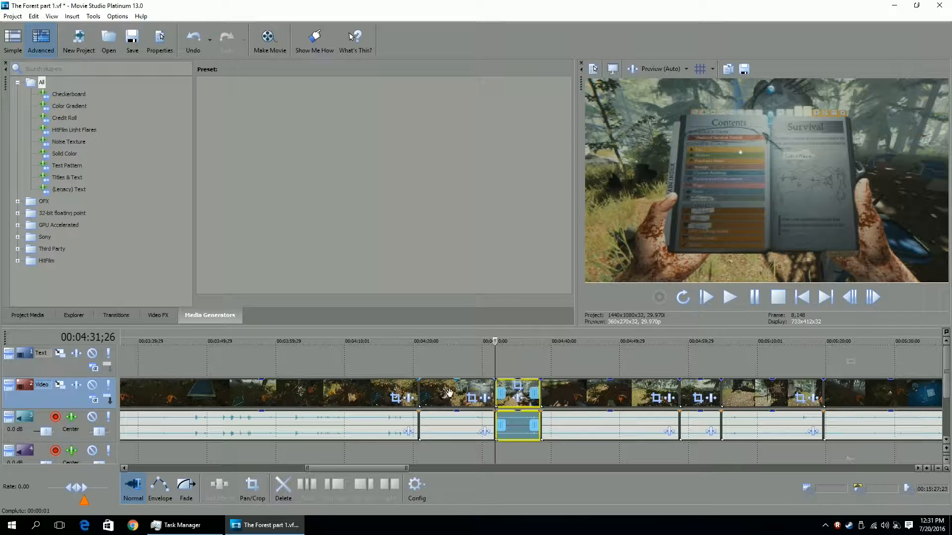
left_click(442, 396)
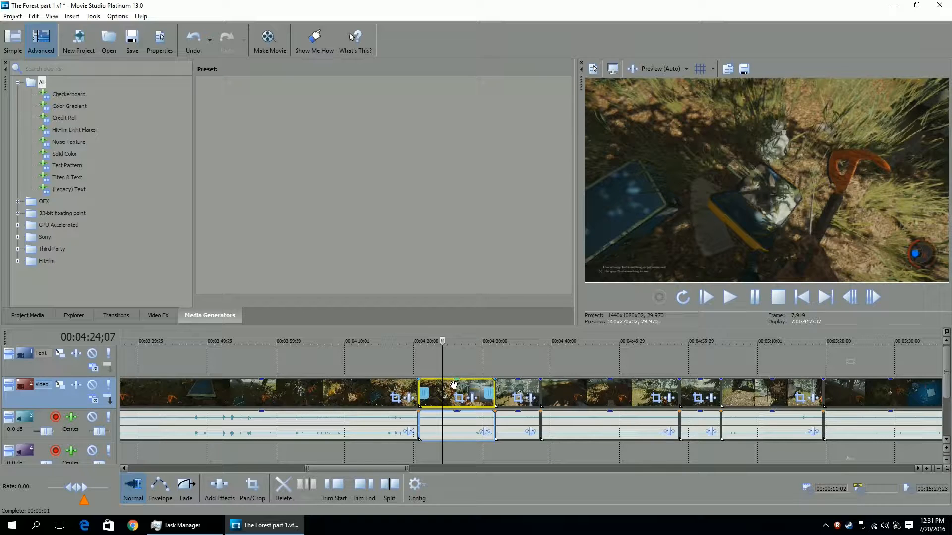
key("Delete")
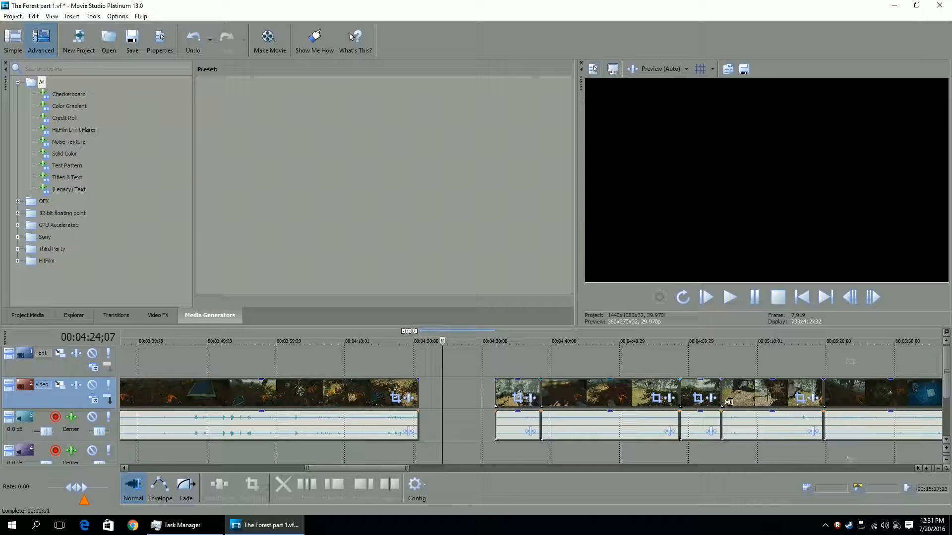
Try to move the events after the gap leftward to close it, then undo those moves.
scroll(623, 399, "down", 5)
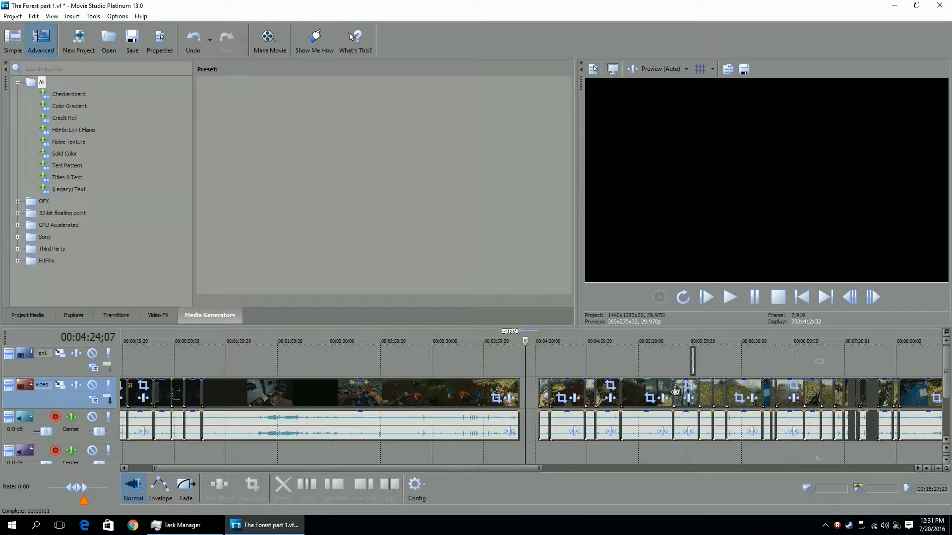
scroll(620, 394, "down", 4)
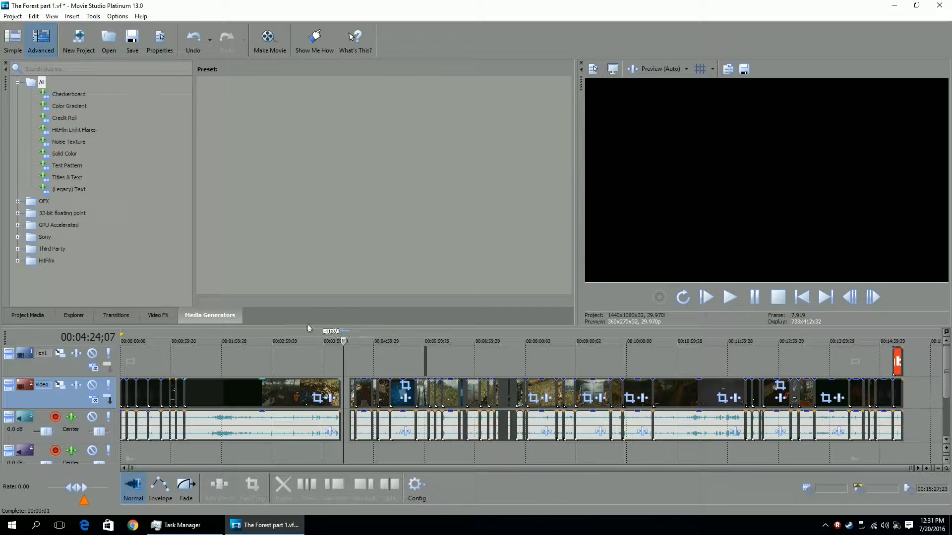
scroll(350, 412, "up", 1)
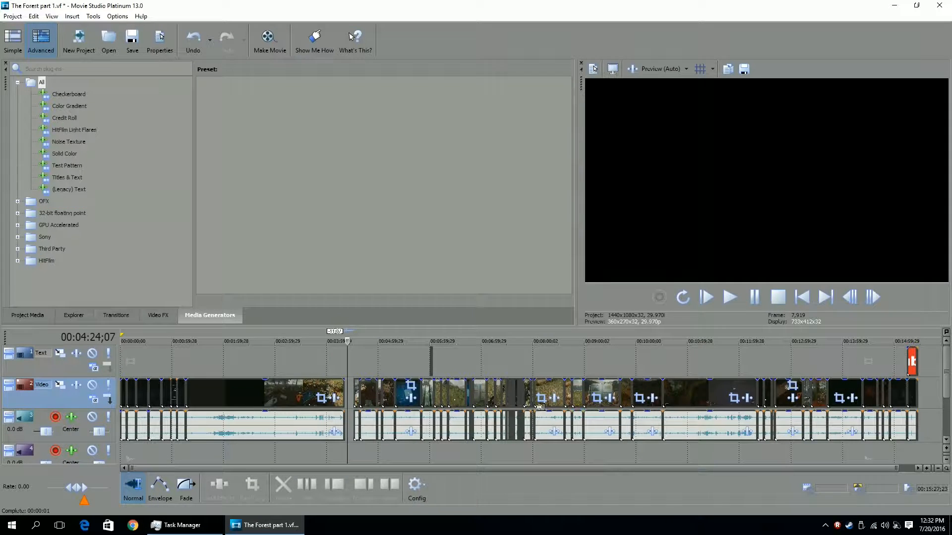
scroll(372, 404, "up", 3)
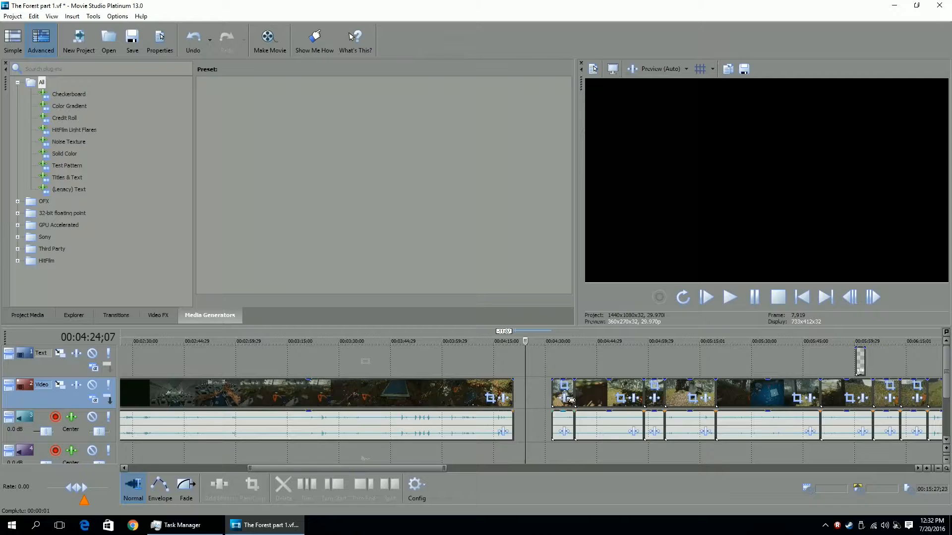
scroll(569, 399, "up", 2)
left_click_drag(578, 395, 532, 394)
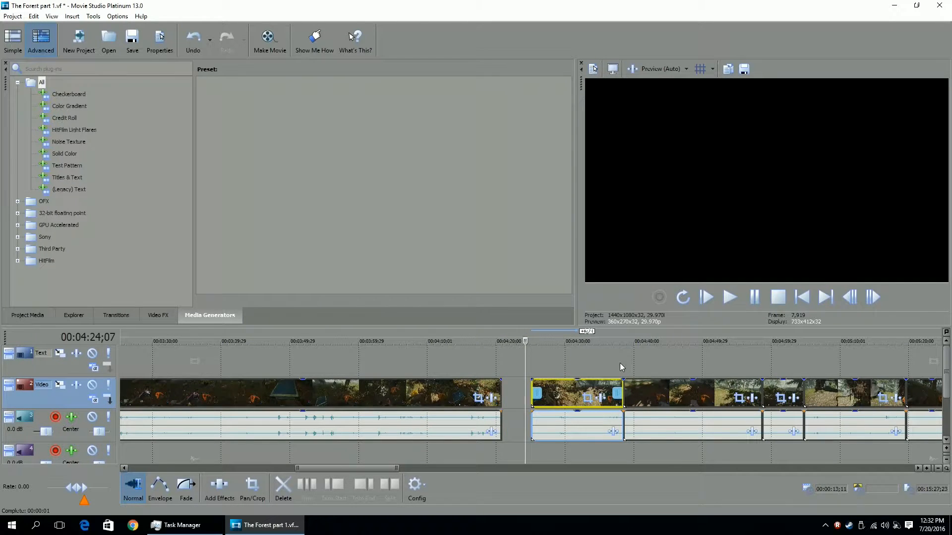
key("ctrl+z")
left_click_drag(590, 426, 512, 426)
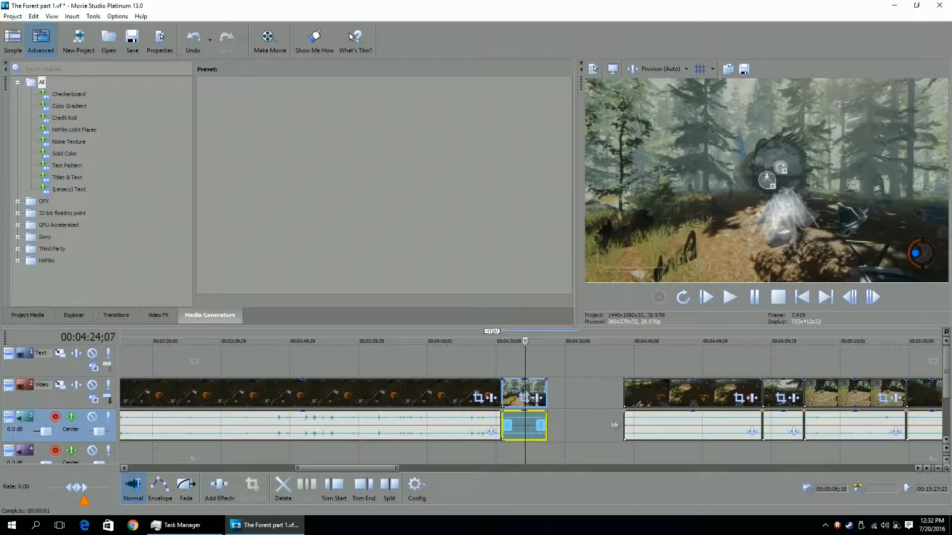
left_click_drag(664, 424, 588, 424)
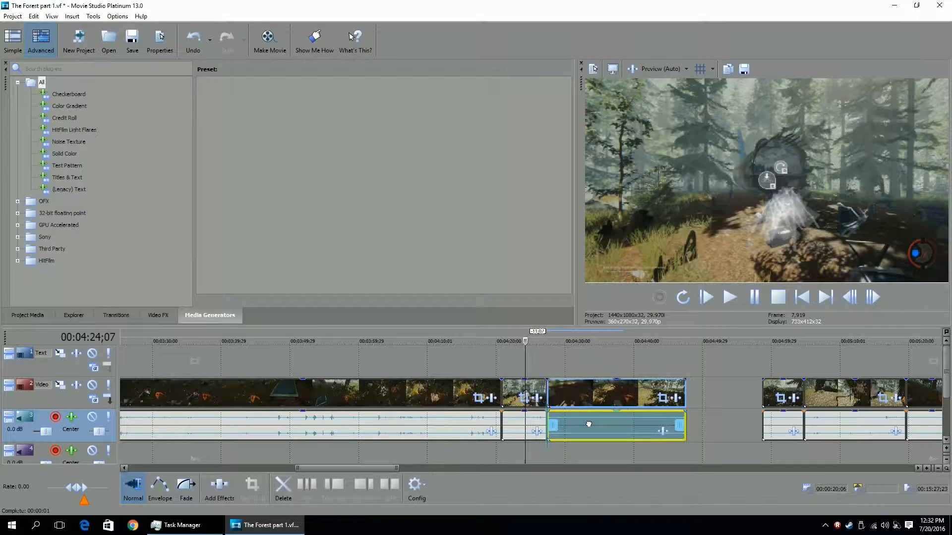
key("ctrl+z")
key("ctrl+z")
Select all video and audio events from just after the gap through the end of the timeline.
scroll(630, 425, "up", 1)
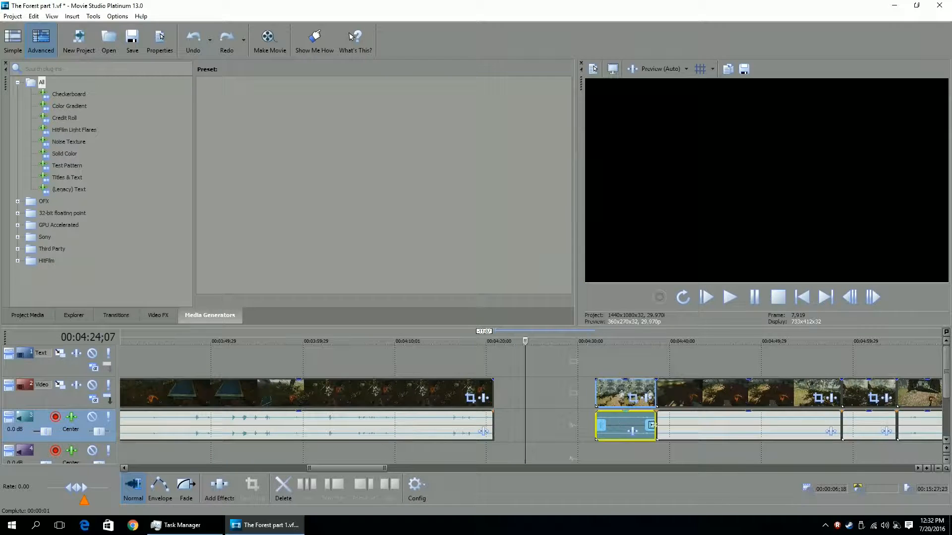
left_click(620, 424)
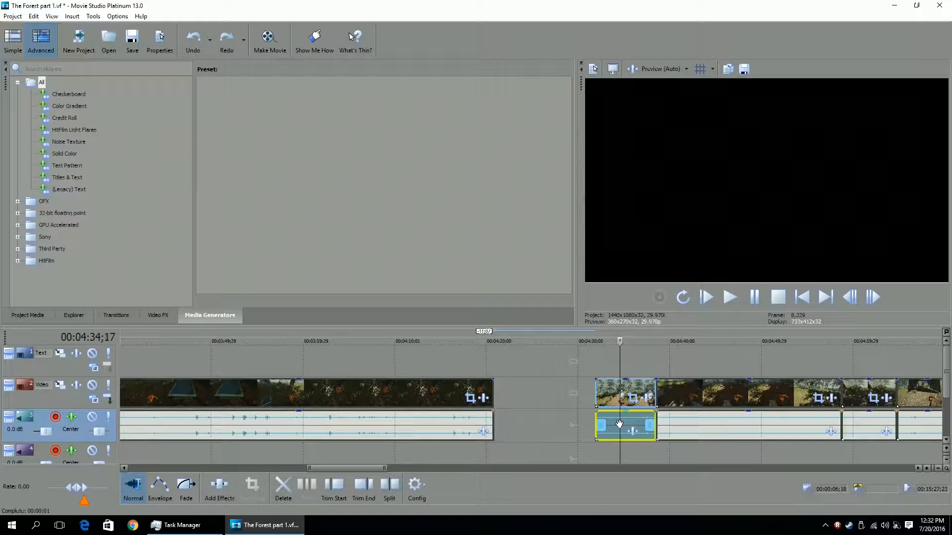
scroll(619, 424, "down", 5)
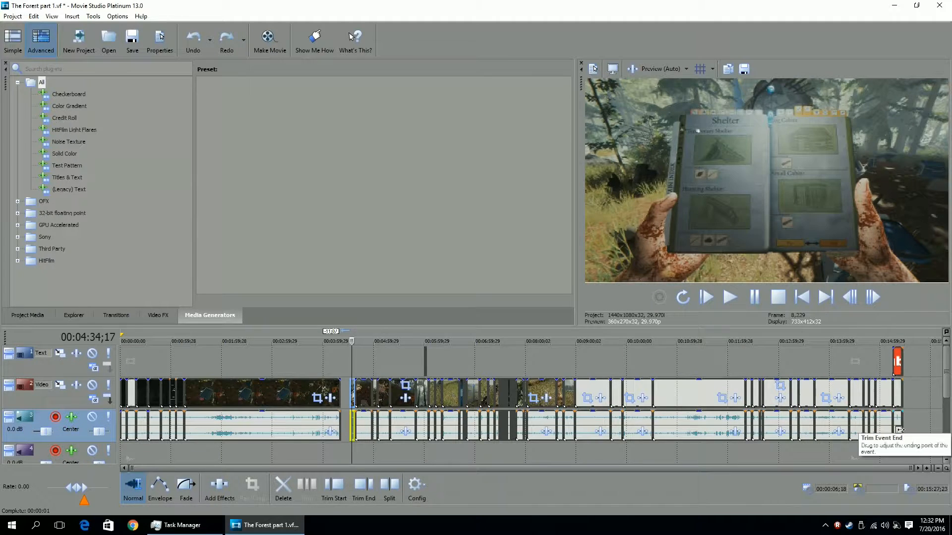
left_click(901, 429, "shift")
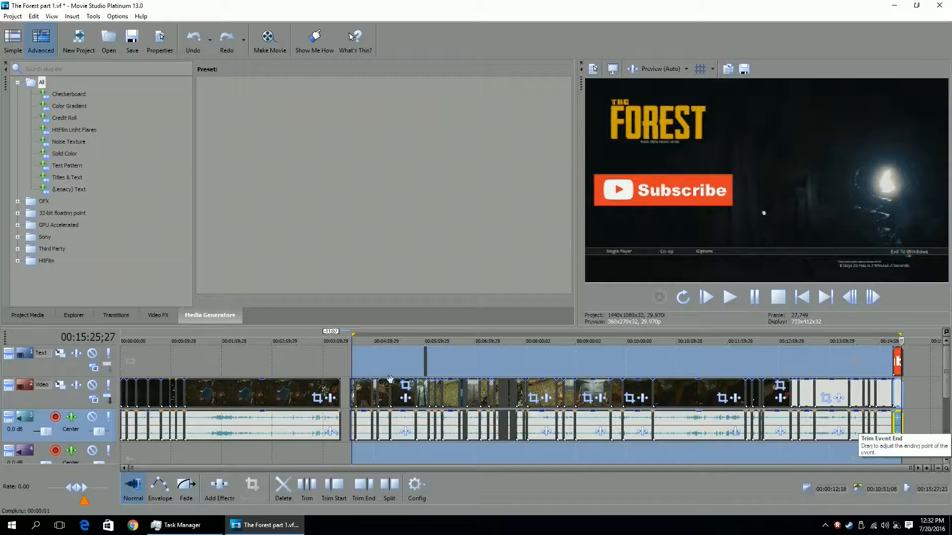
scroll(338, 436, "up", 1)
scroll(337, 436, "down", 2)
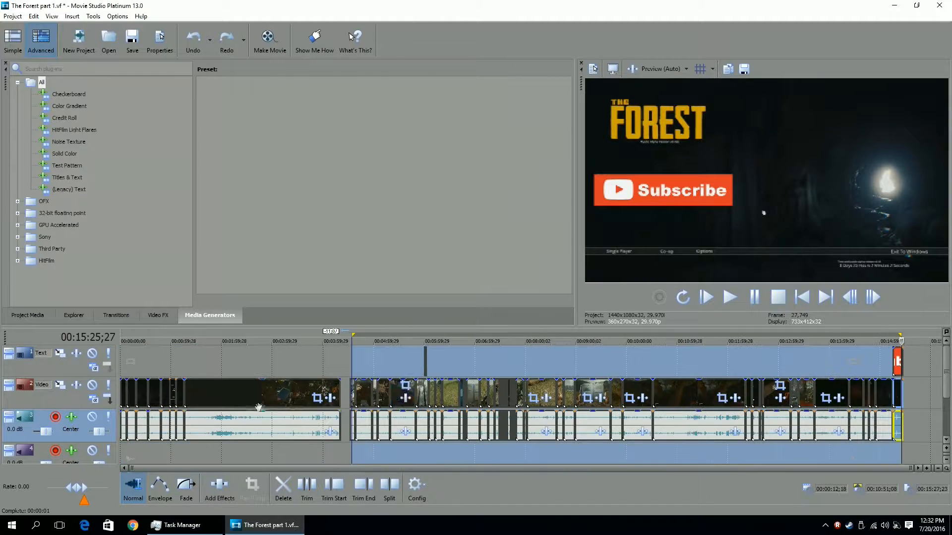
left_click(340, 428)
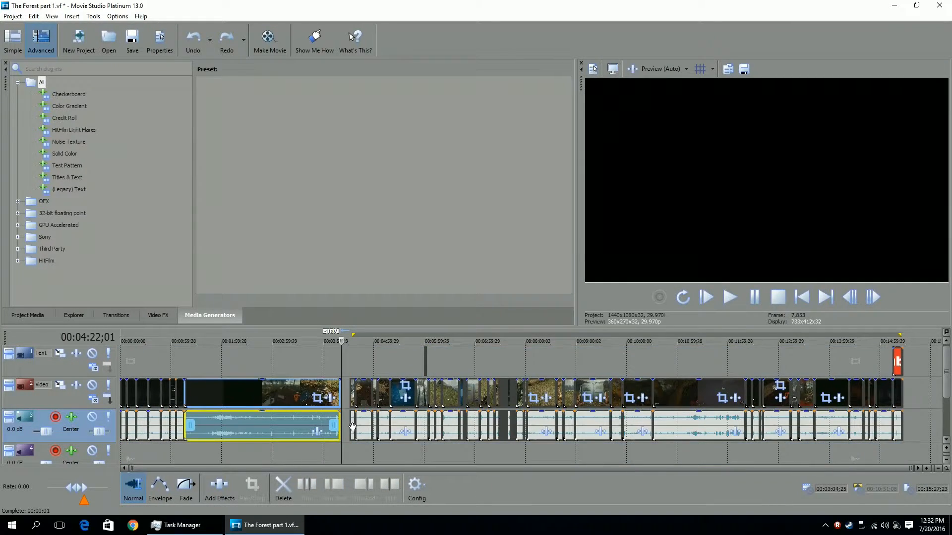
scroll(565, 430, "up", 3)
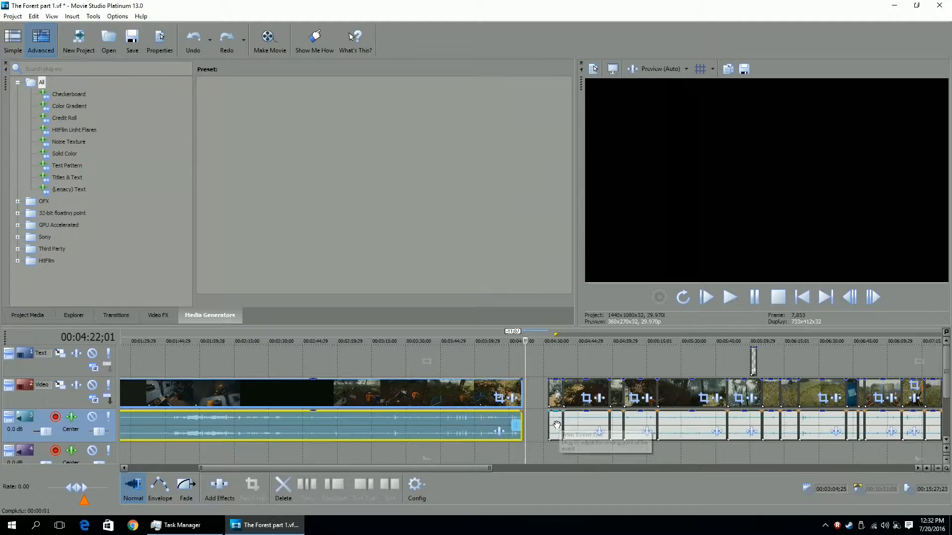
left_click(558, 428)
scroll(607, 427, "down", 2)
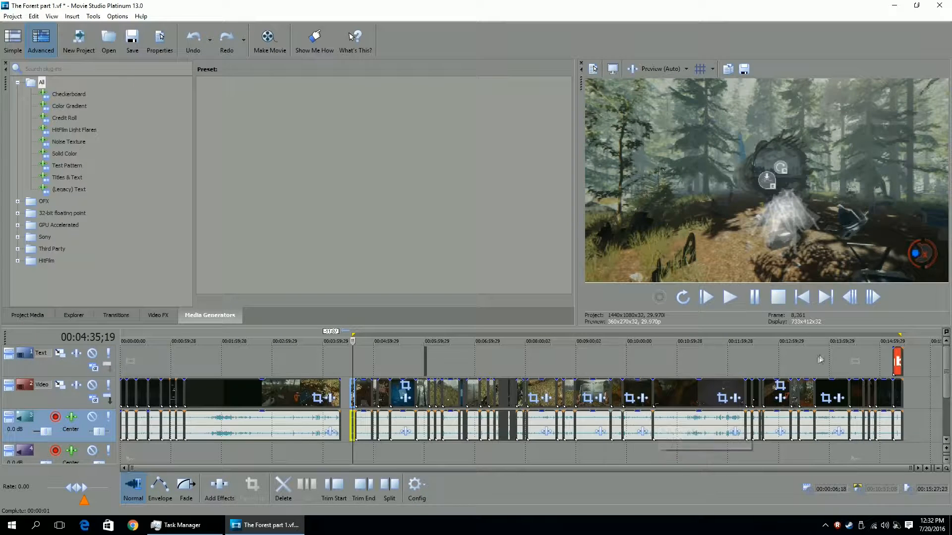
left_click(900, 341)
scroll(735, 423, "up", 4)
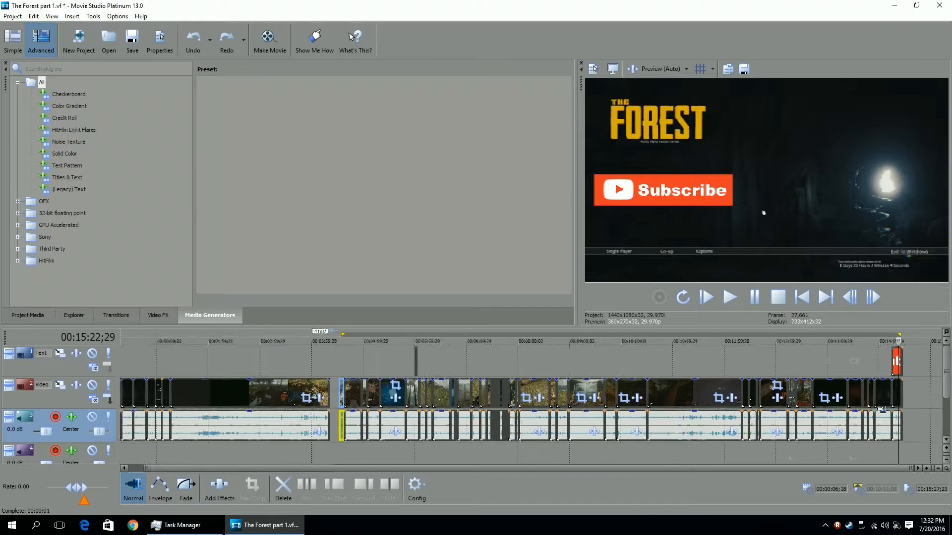
scroll(734, 422, "up", 3)
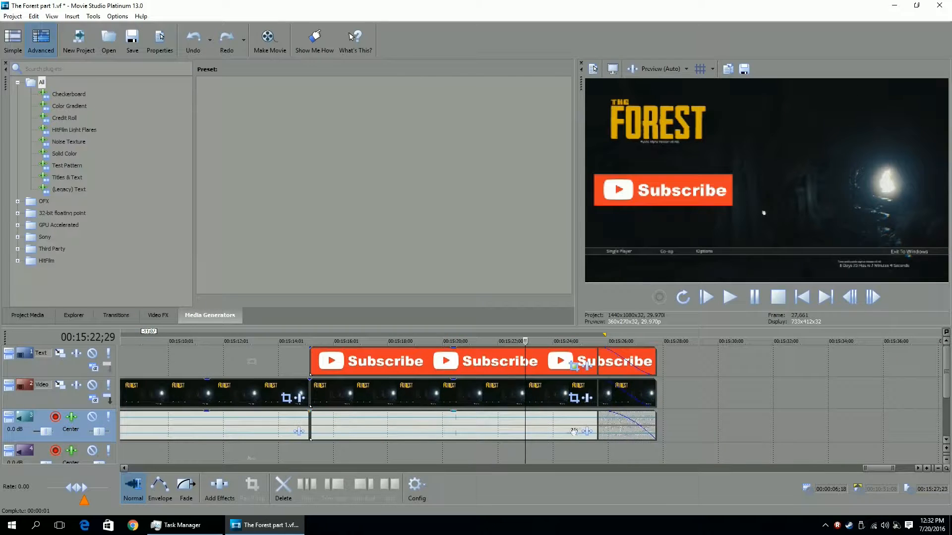
left_click(513, 421)
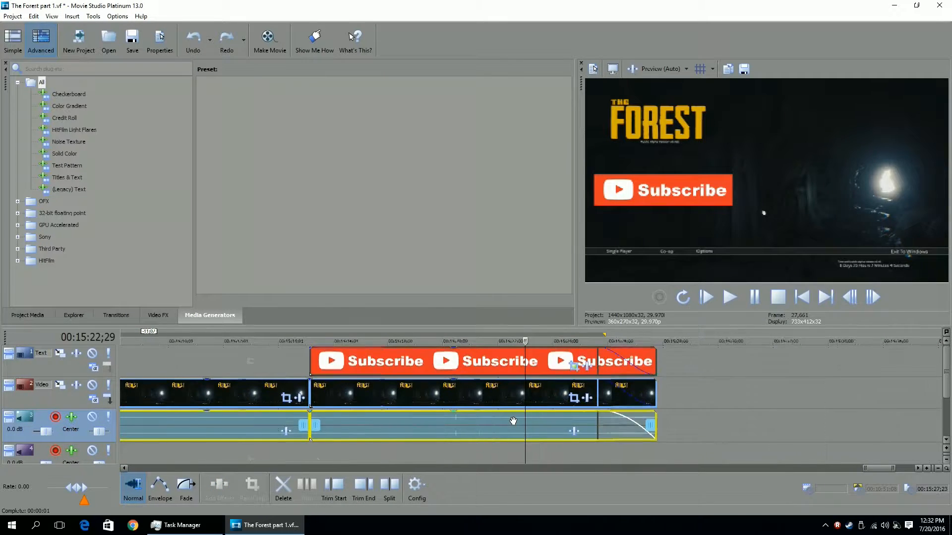
scroll(513, 421, "down", 7)
scroll(513, 421, "down", 5)
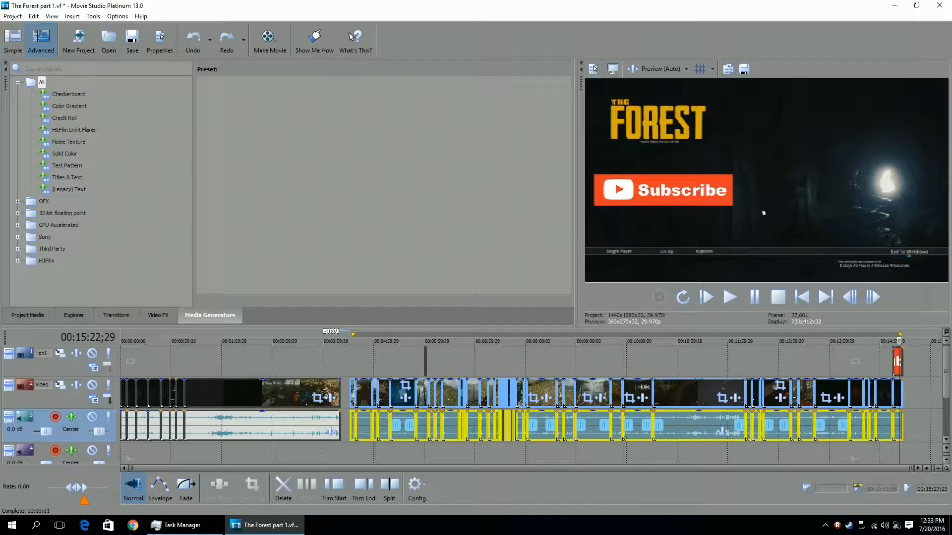
Reselect the video and audio events from the 00:04:31;26 cut through the end of the timeline.
scroll(371, 412, "up", 1)
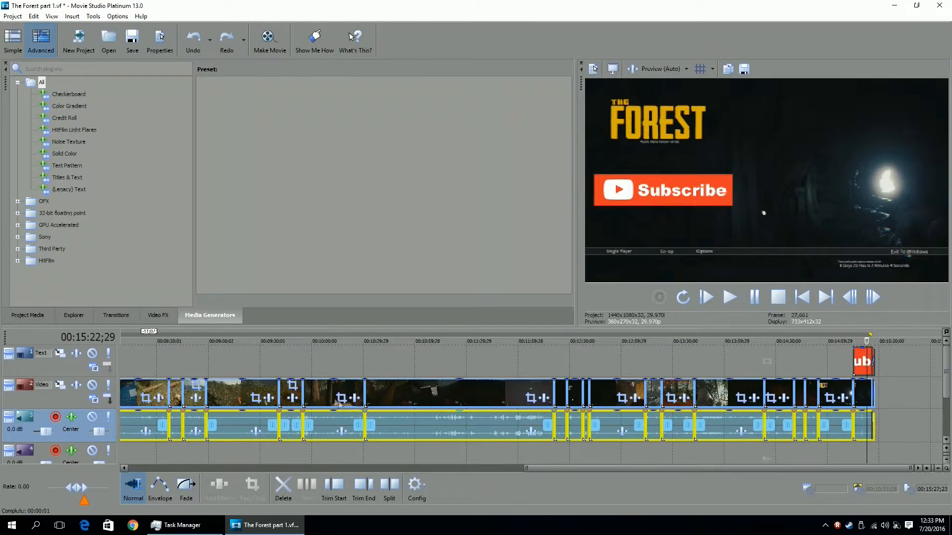
scroll(357, 377, "down", 1)
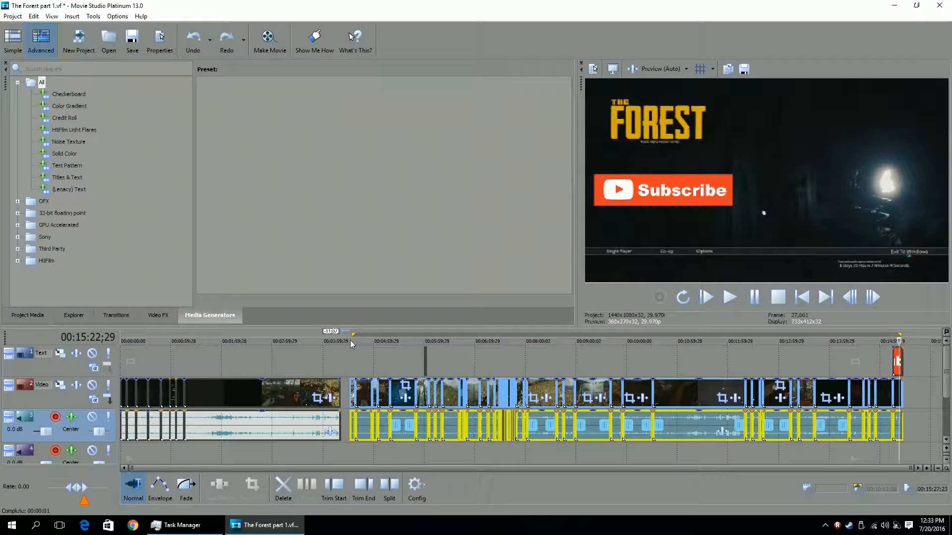
left_click(350, 341)
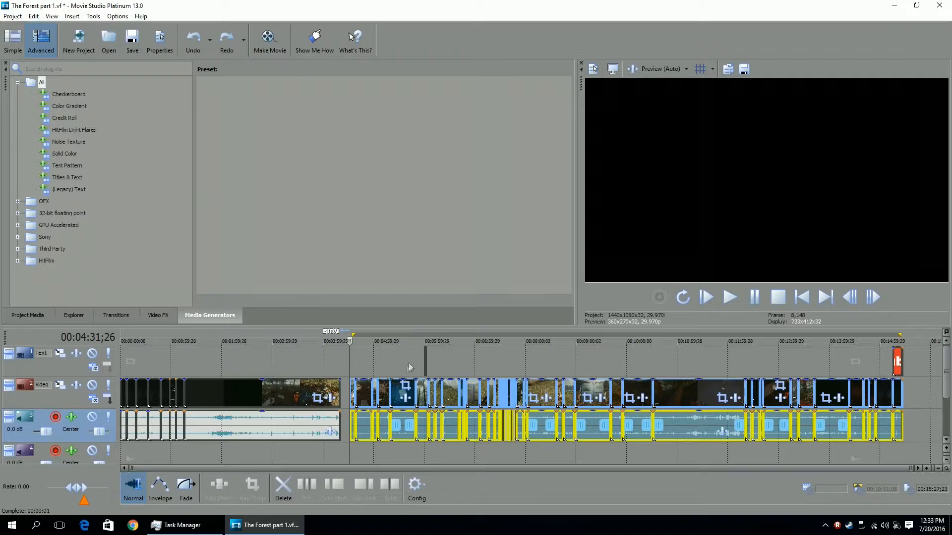
left_click(425, 363)
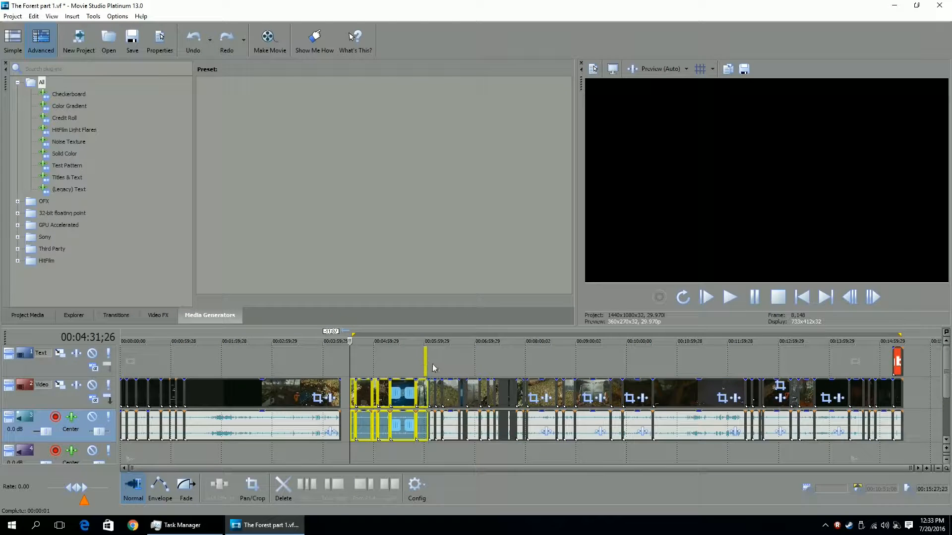
left_click(896, 357, "shift")
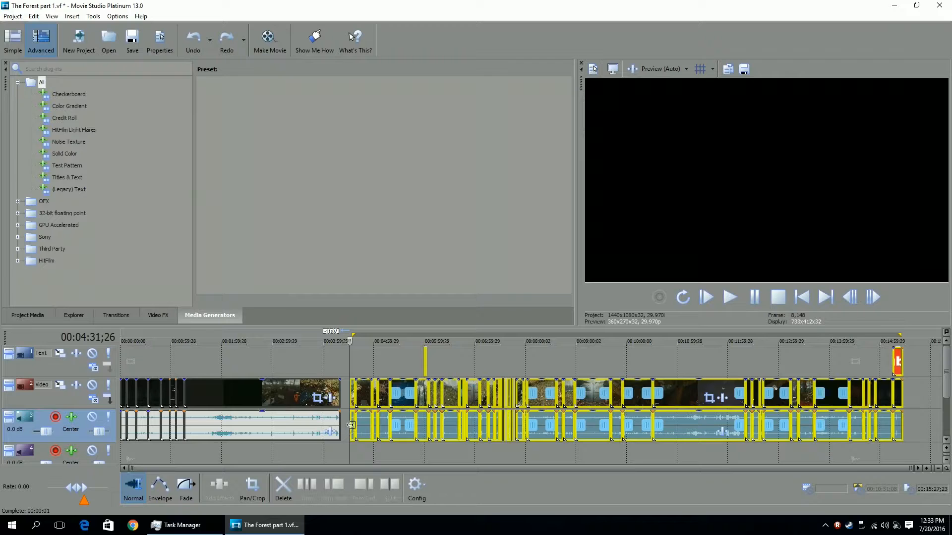
Try to shift the selected events along the timeline, then undo the move.
scroll(490, 416, "up", 4)
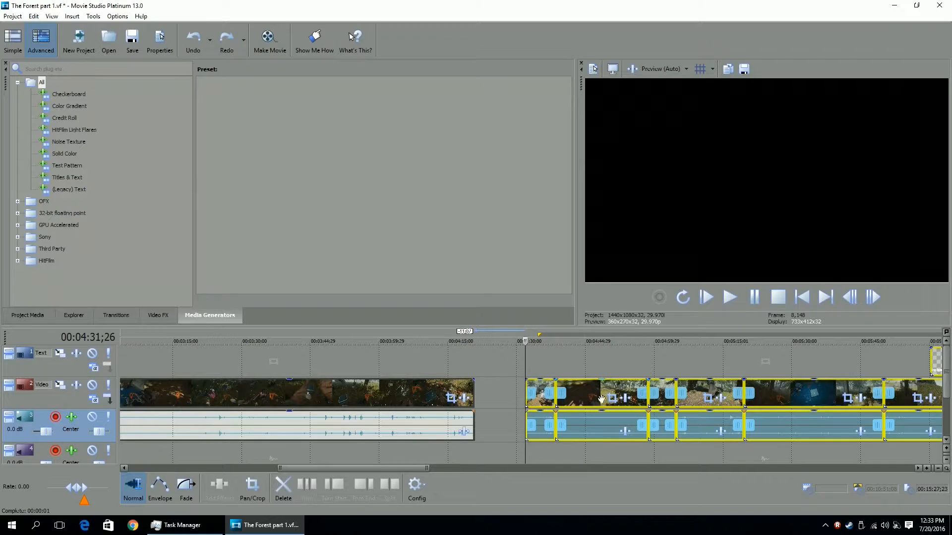
scroll(601, 399, "down", 5)
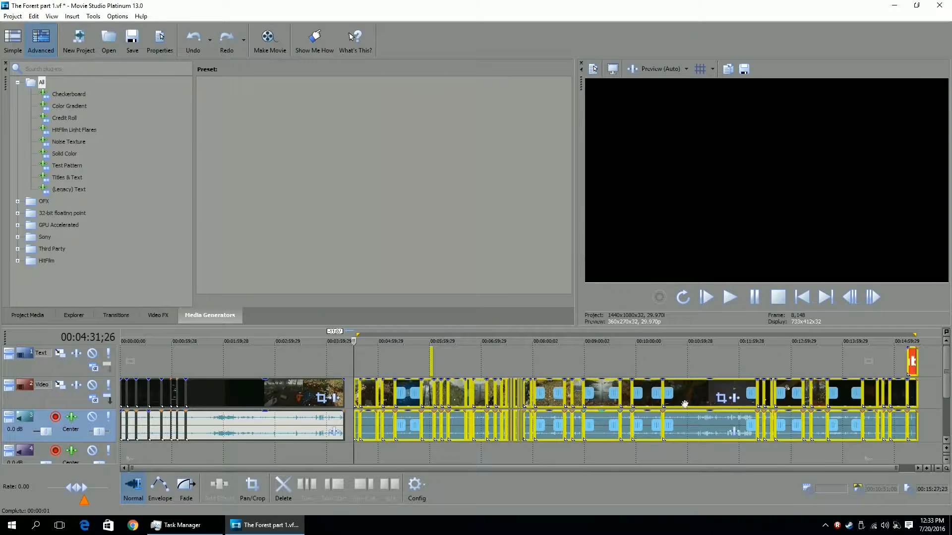
scroll(756, 388, "down", 1)
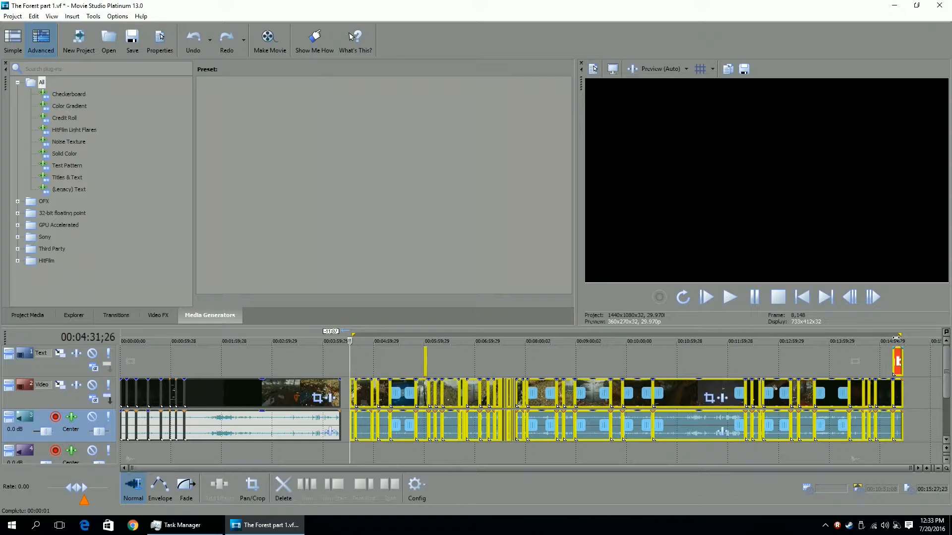
left_click(897, 357)
scroll(860, 360, "up", 3)
scroll(860, 360, "down", 2)
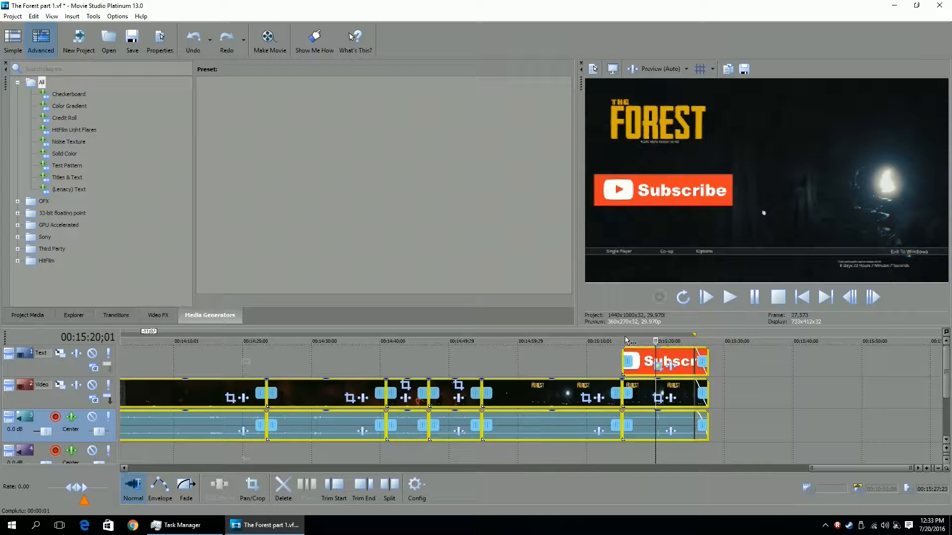
scroll(517, 364, "down", 4)
scroll(517, 365, "down", 1)
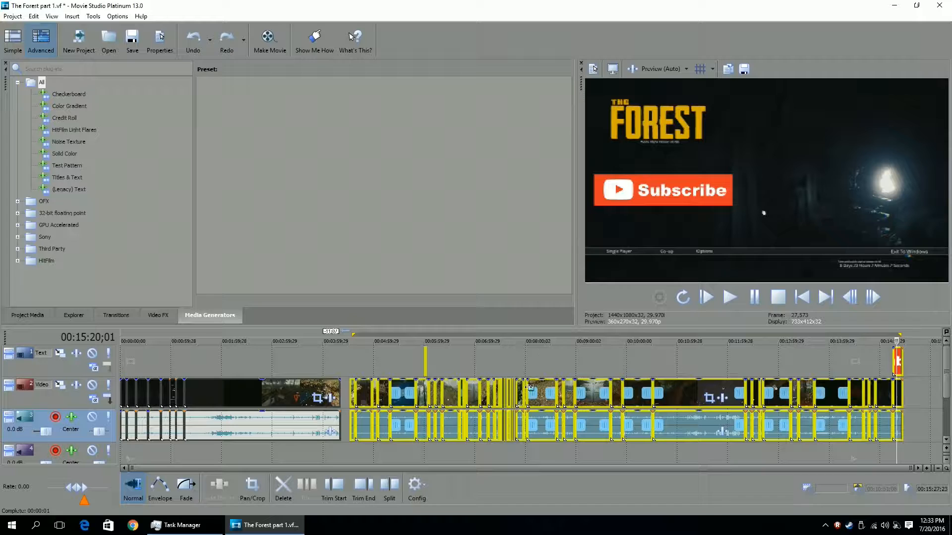
mouse_move(542, 395)
left_mouse_down()
mouse_move(640, 395)
mouse_move(537, 396)
mouse_move(560, 397)
mouse_move(550, 398)
left_mouse_up()
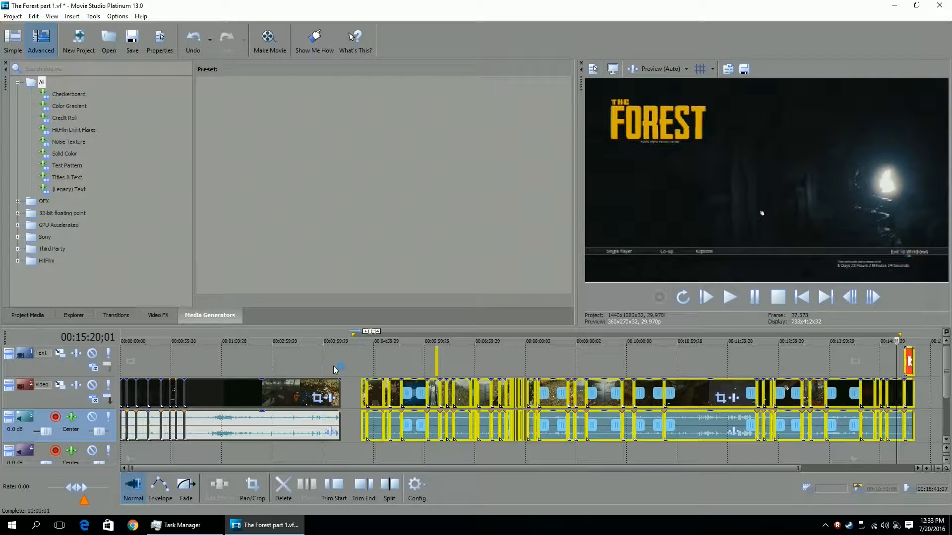
key("ctrl+z")
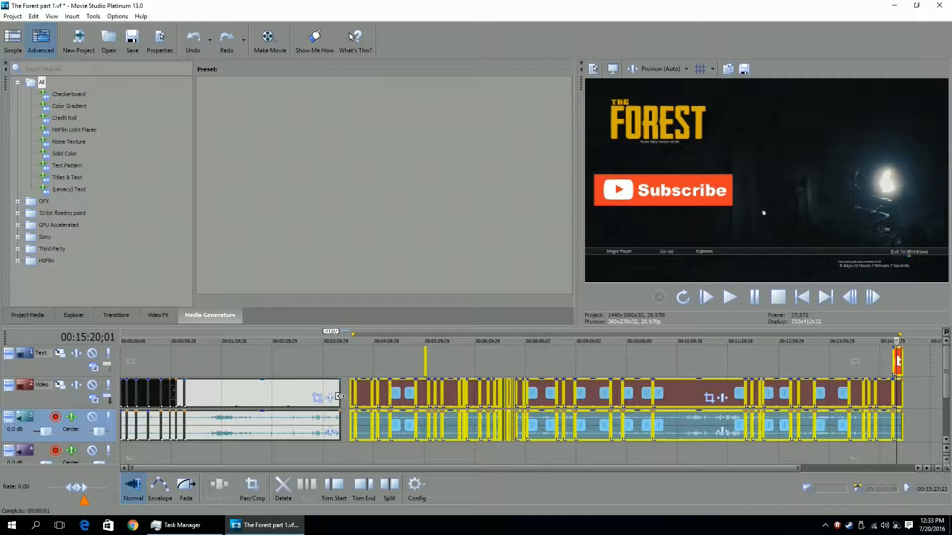
Undo the segment deletion and both splits made around 00:04:20;24 and 00:04:31;26.
left_click(341, 342)
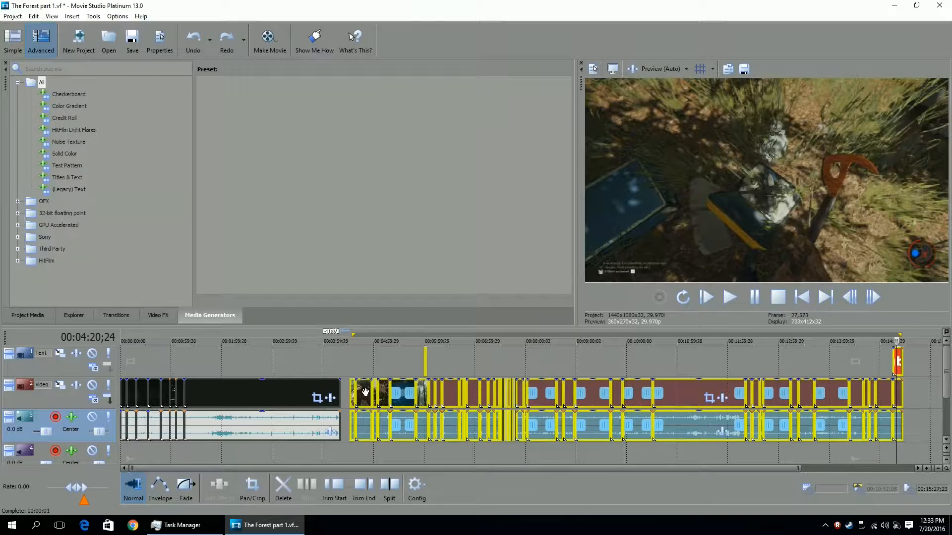
scroll(365, 391, "up", 3)
key("ctrl+z")
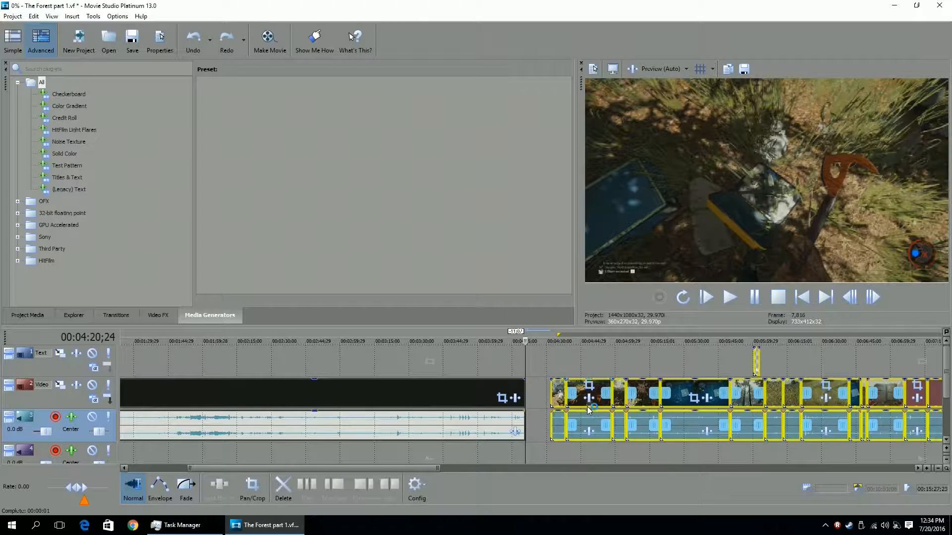
scroll(544, 406, "up", 3)
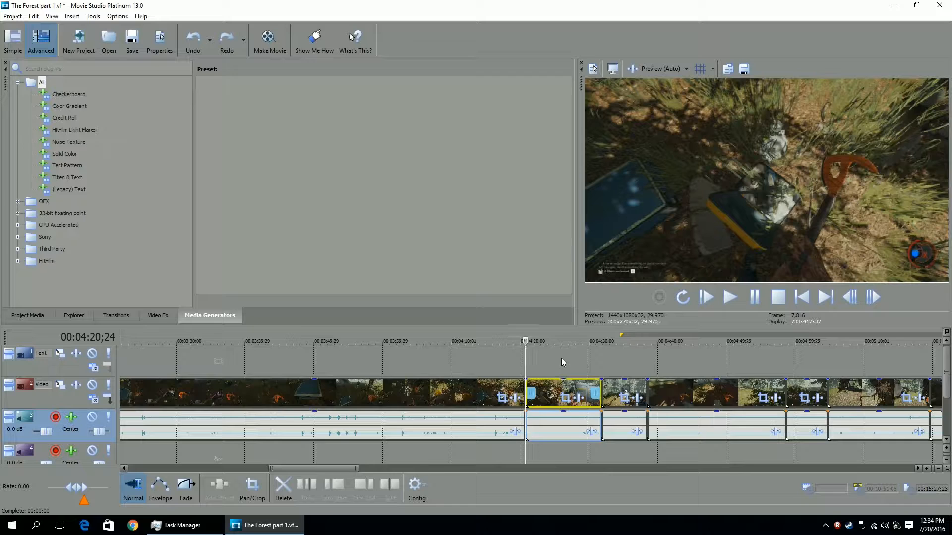
key("ctrl+z")
key("ctrl+z")
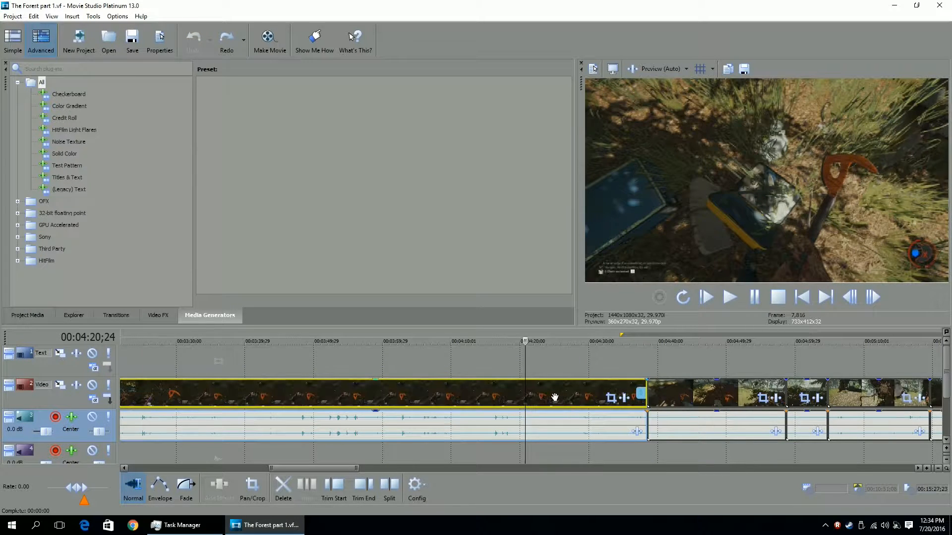
Scrub through the footage around 00:03:49 to review the clip.
scroll(555, 397, "down", 6)
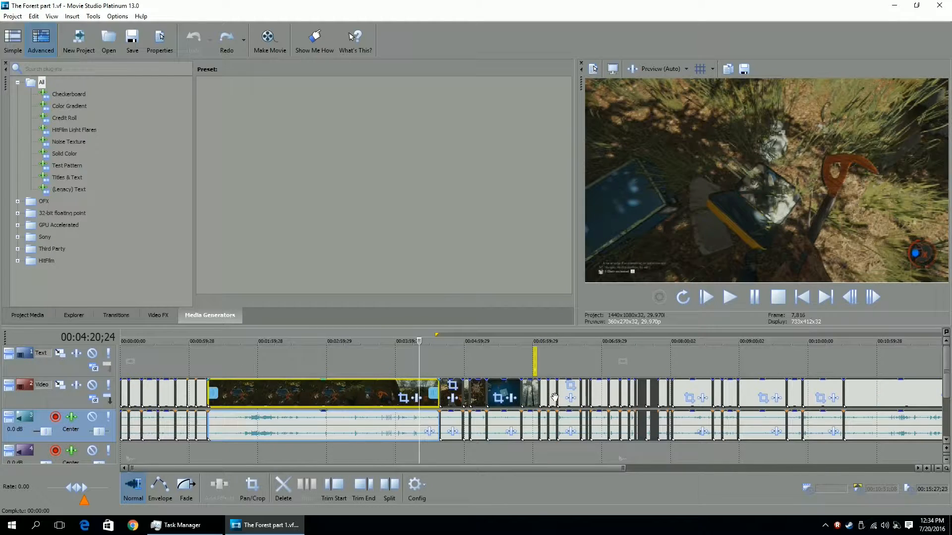
left_click(338, 340)
left_click(362, 339)
left_click(400, 339)
left_click(347, 340)
left_click(383, 340)
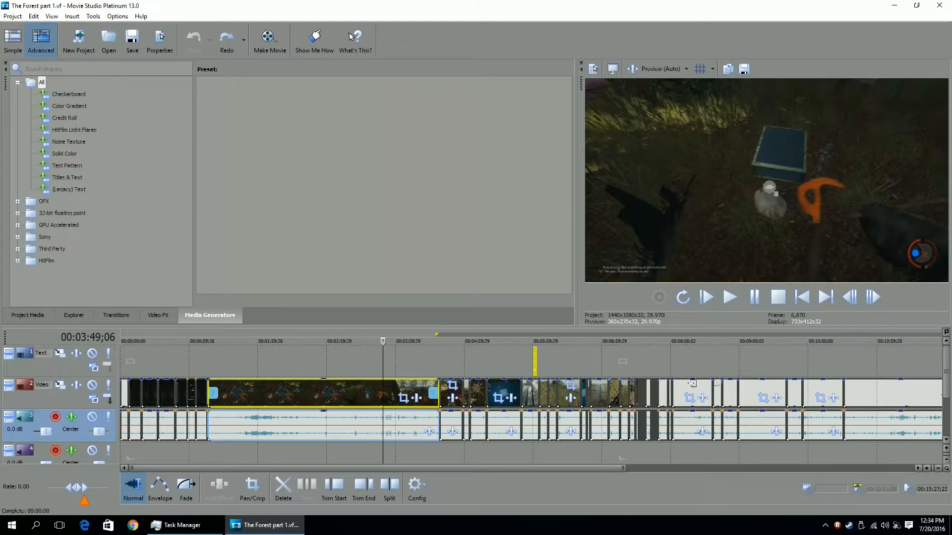
scroll(674, 389, "down", 3)
scroll(611, 380, "up", 1)
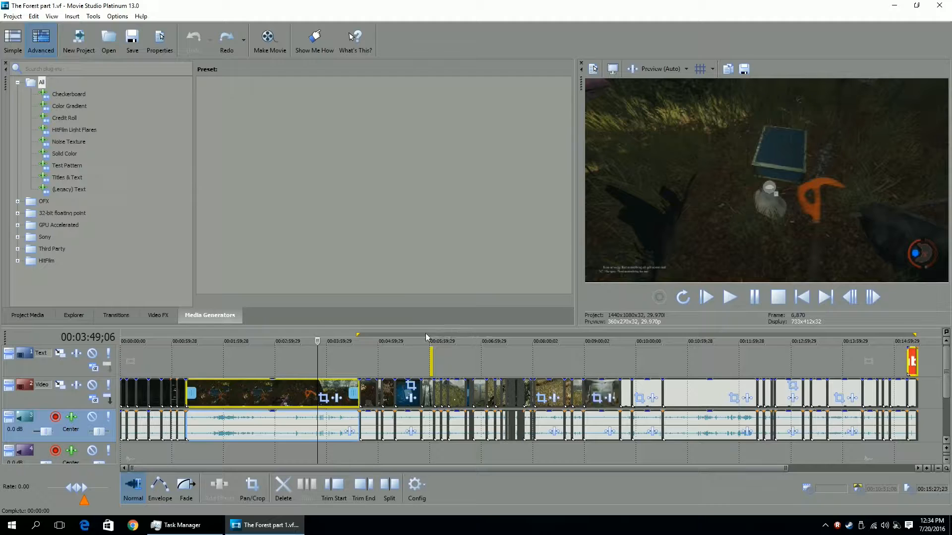
Inspect the text event at about 00:06:00 in the preview.
left_click(432, 345)
scroll(418, 367, "up", 3)
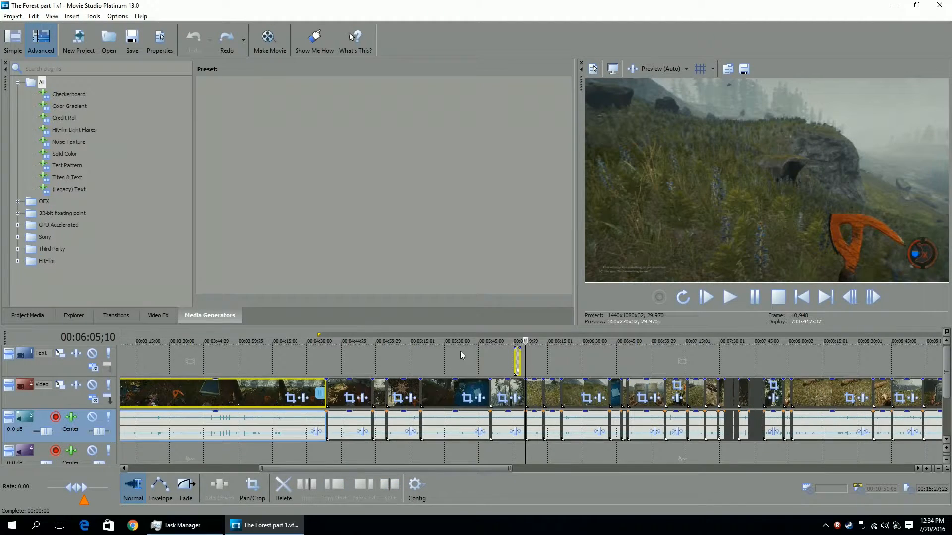
scroll(462, 352, "up", 3)
left_click(492, 380)
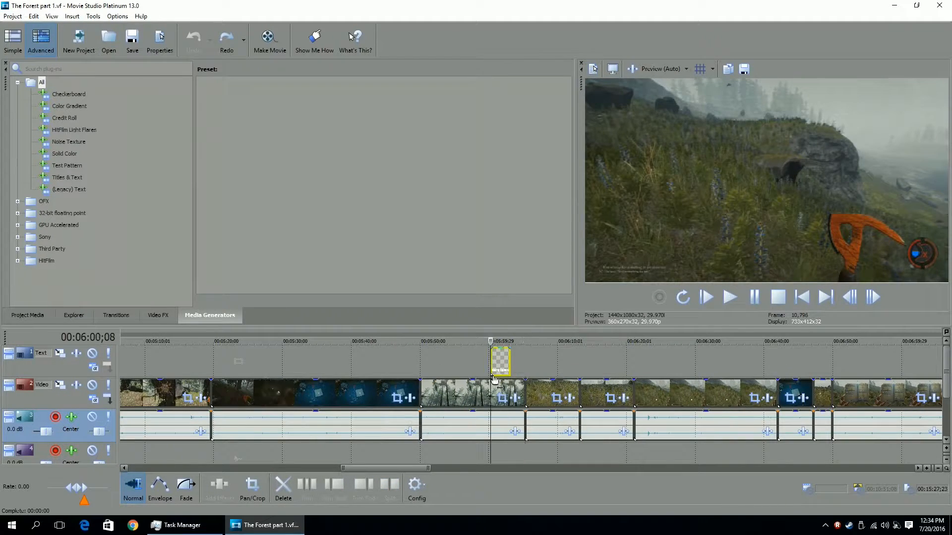
scroll(490, 362, "up", 3)
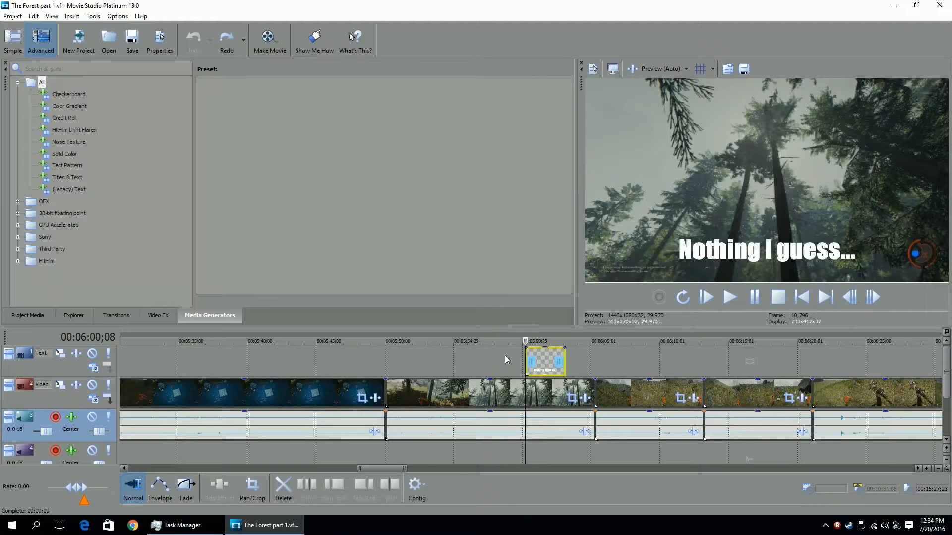
scroll(505, 355, "up", 2)
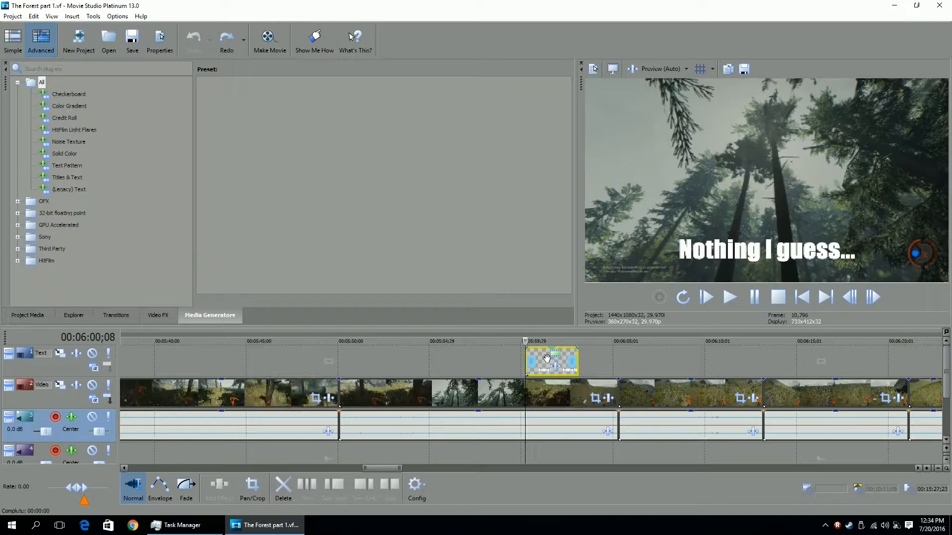
scroll(547, 358, "up", 2)
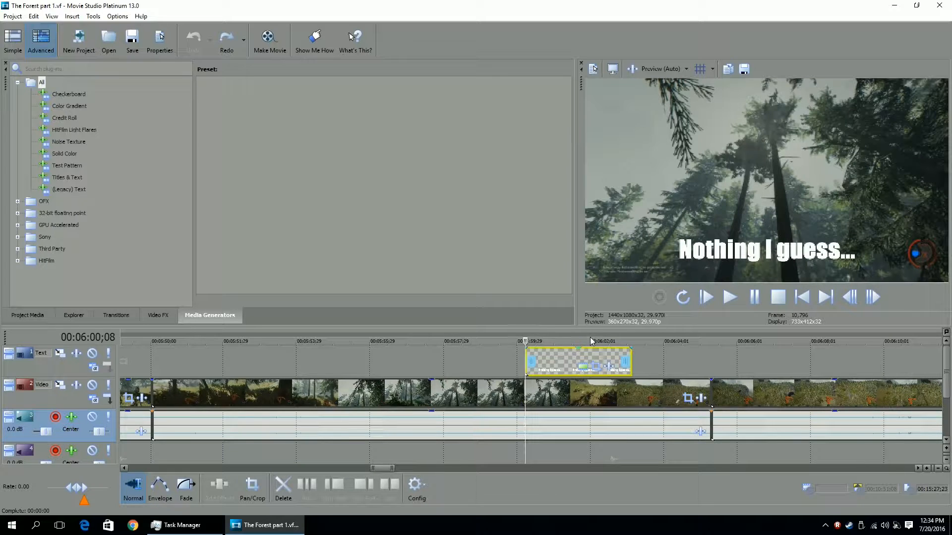
scroll(577, 340, "down", 3)
scroll(558, 339, "down", 2)
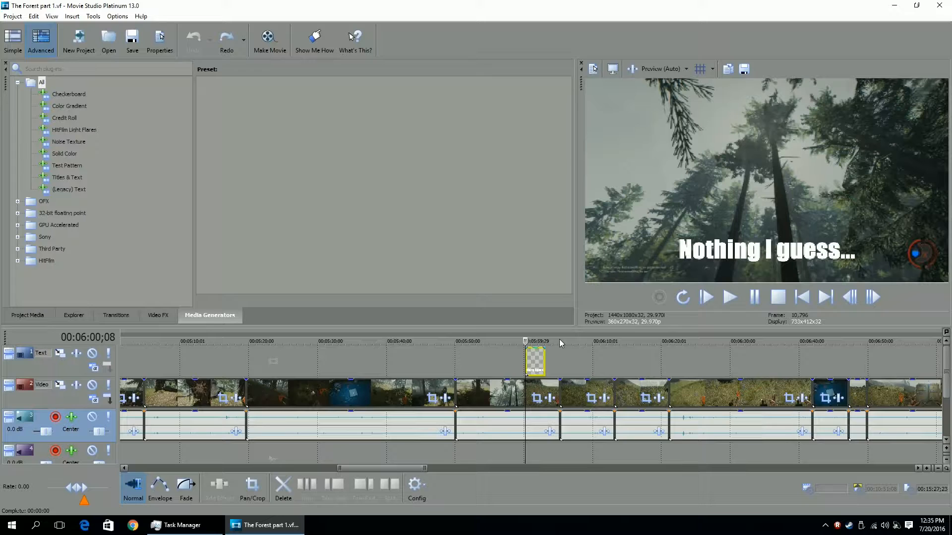
scroll(559, 339, "down", 2)
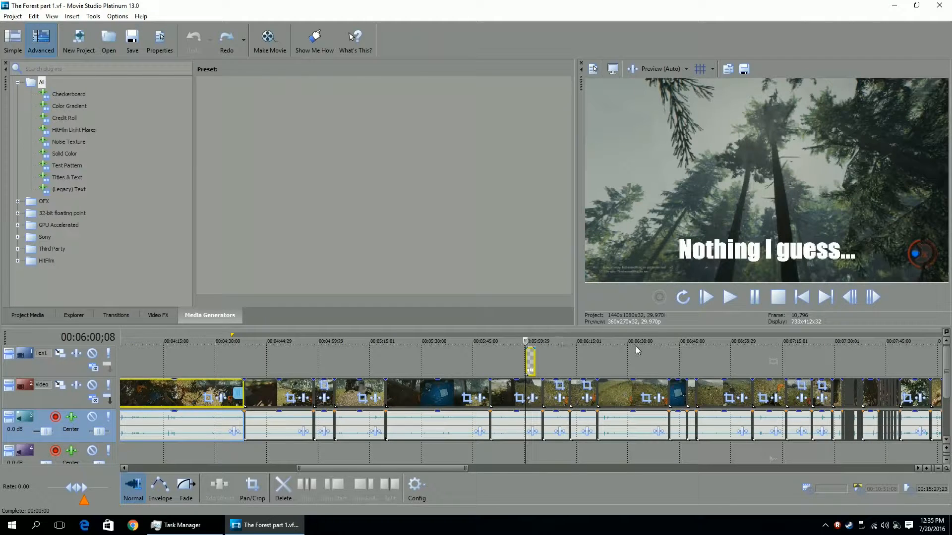
scroll(777, 348, "down", 3)
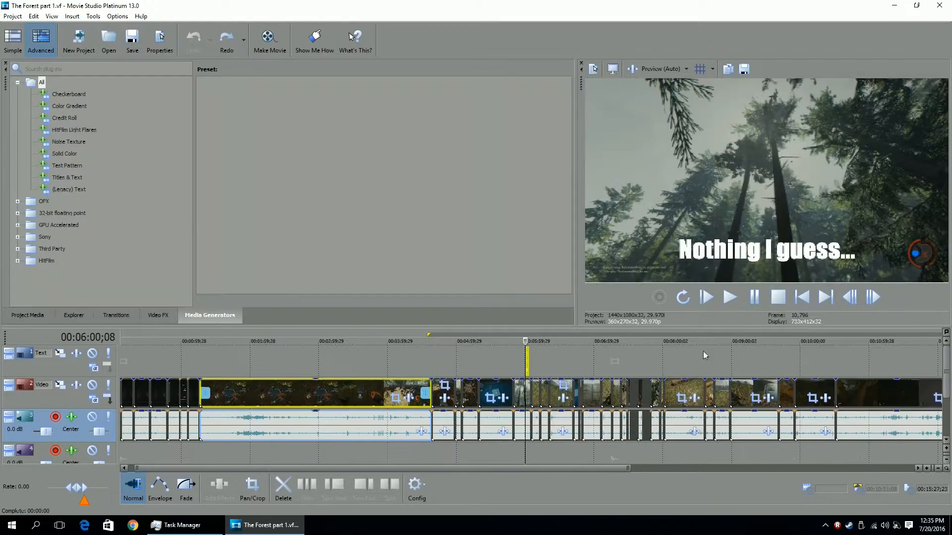
Scrub the footage around 00:07:29 to 00:07:31 to find the next section to remove.
left_click(627, 342)
scroll(624, 363, "up", 5)
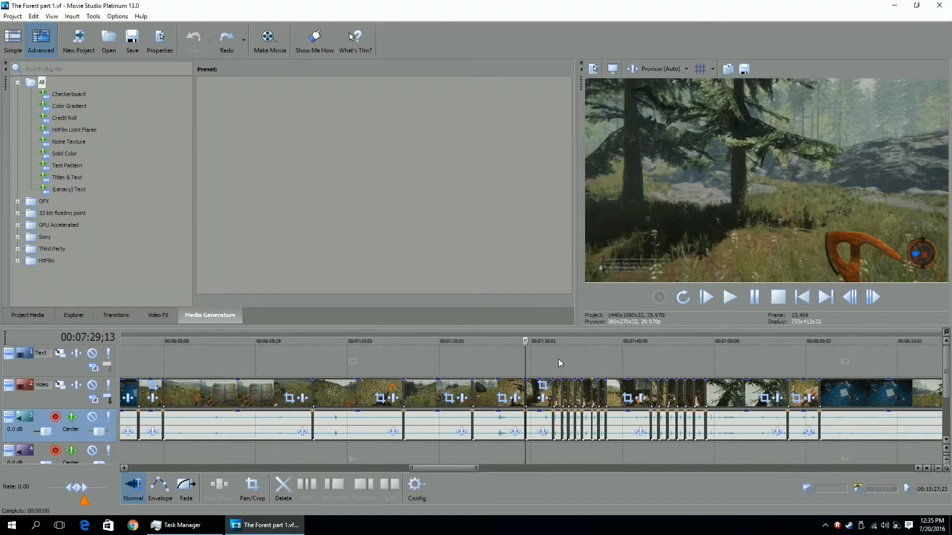
left_click(541, 340)
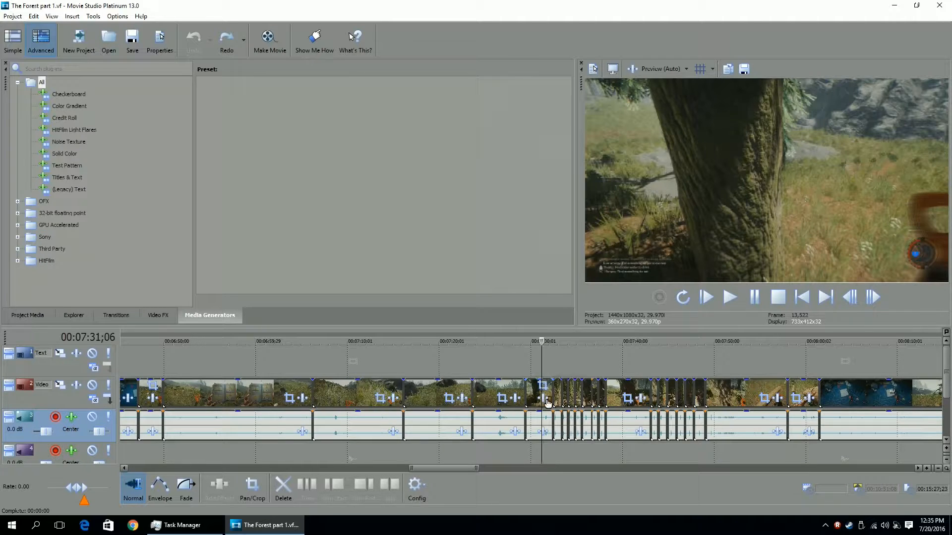
scroll(547, 399, "up", 4)
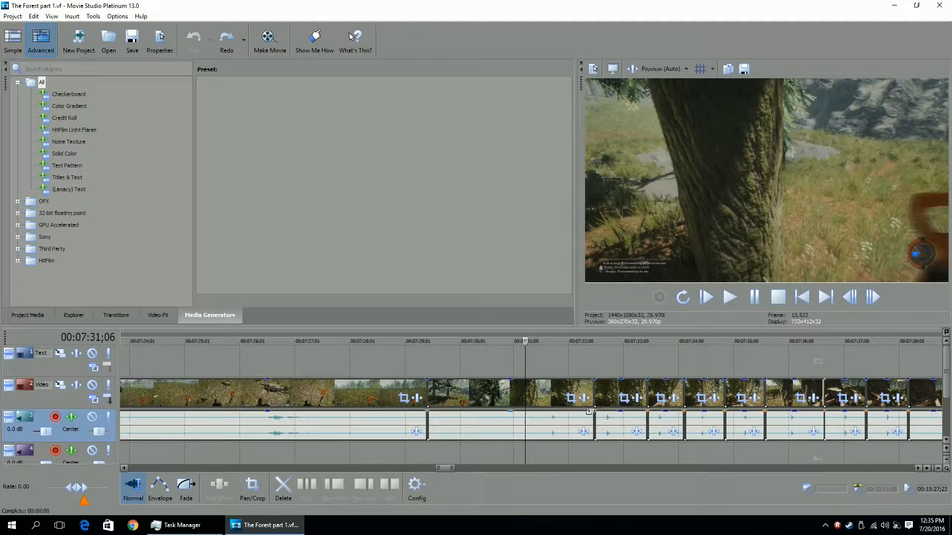
scroll(733, 422, "down", 2)
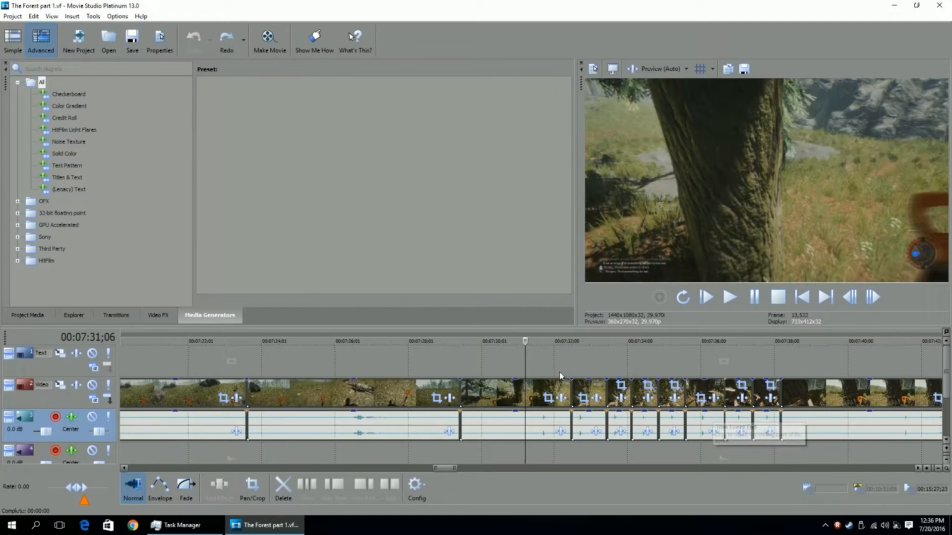
scroll(737, 419, "down", 3)
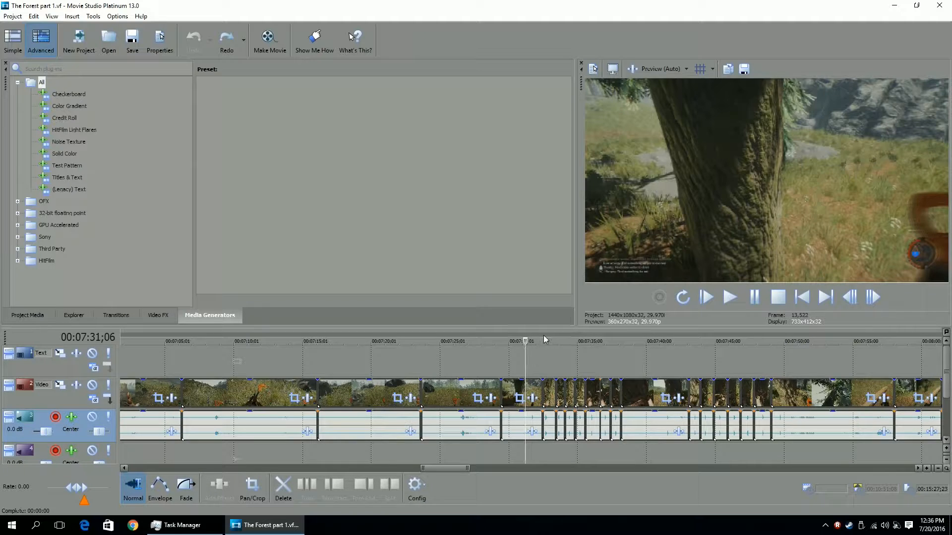
Play back the footage starting at about 00:07:31 to review the section after the last cut.
left_click_drag(543, 353, 770, 361)
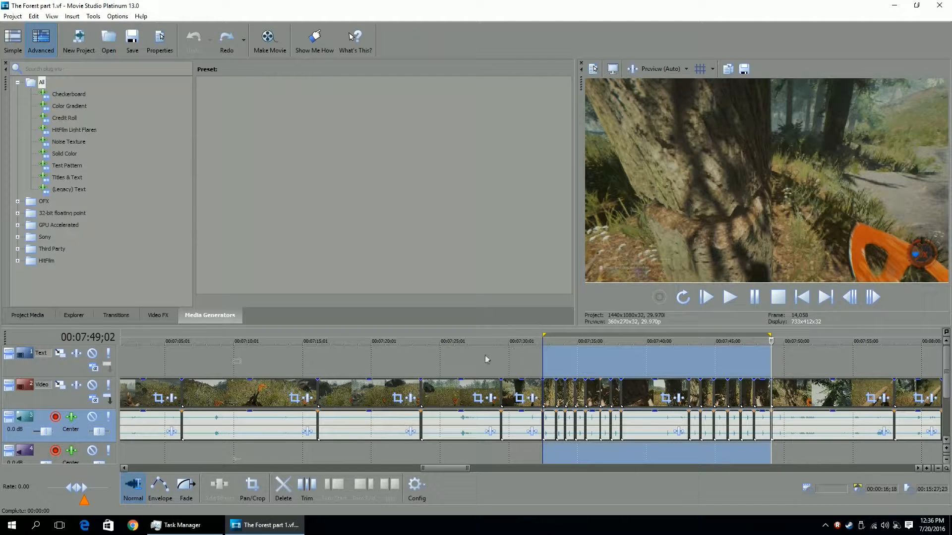
left_click_drag(380, 353, 405, 353)
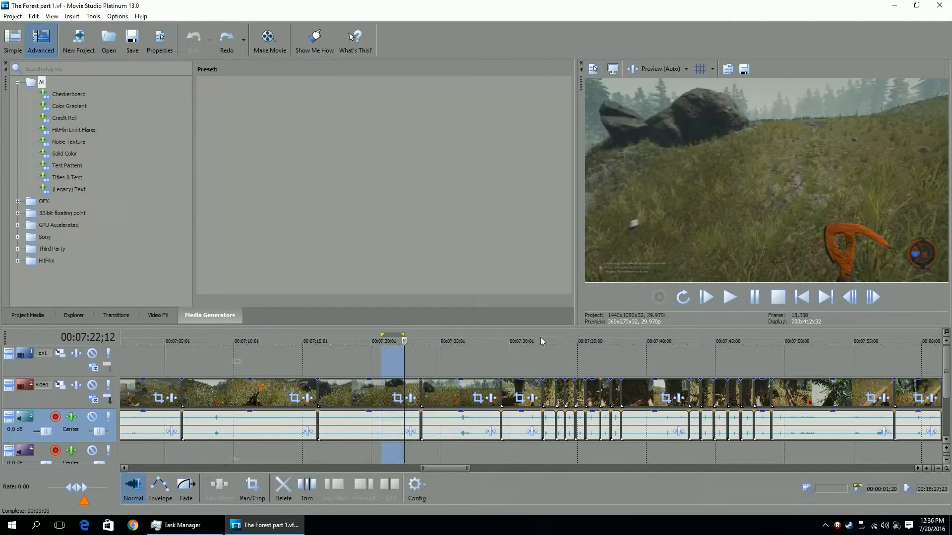
left_click(542, 351)
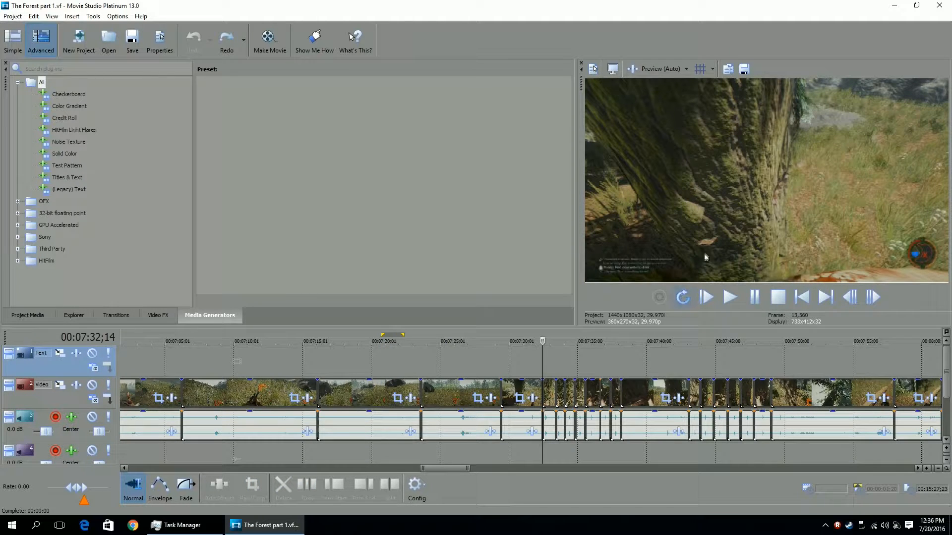
left_click(524, 359)
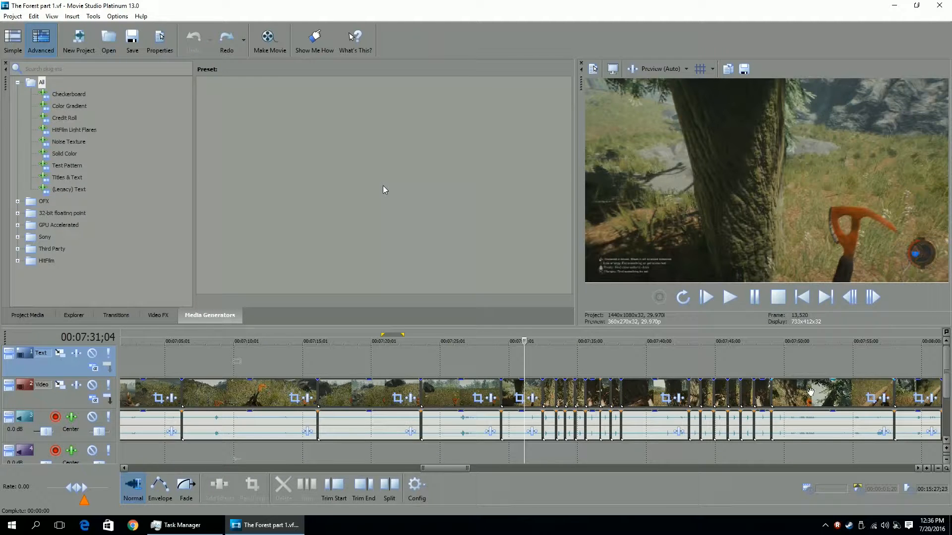
left_click(727, 300)
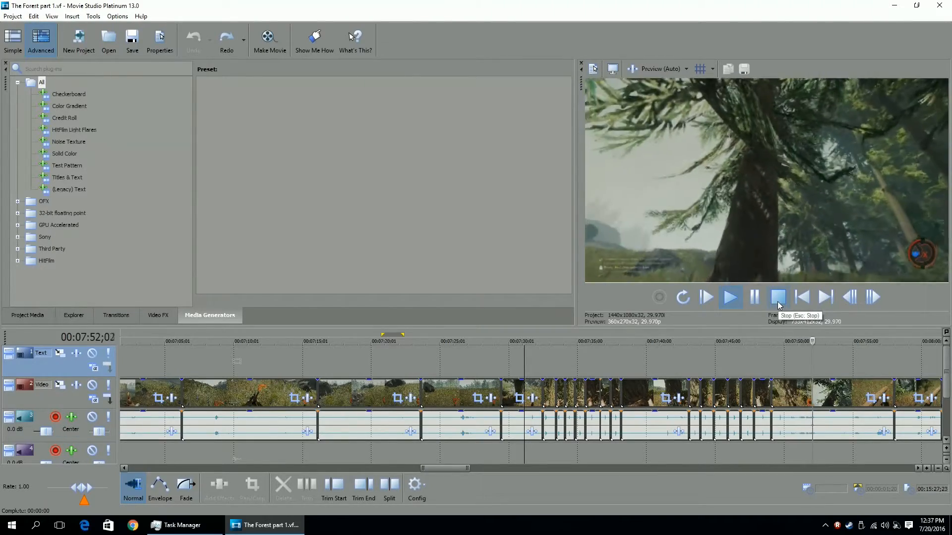
left_click(777, 297)
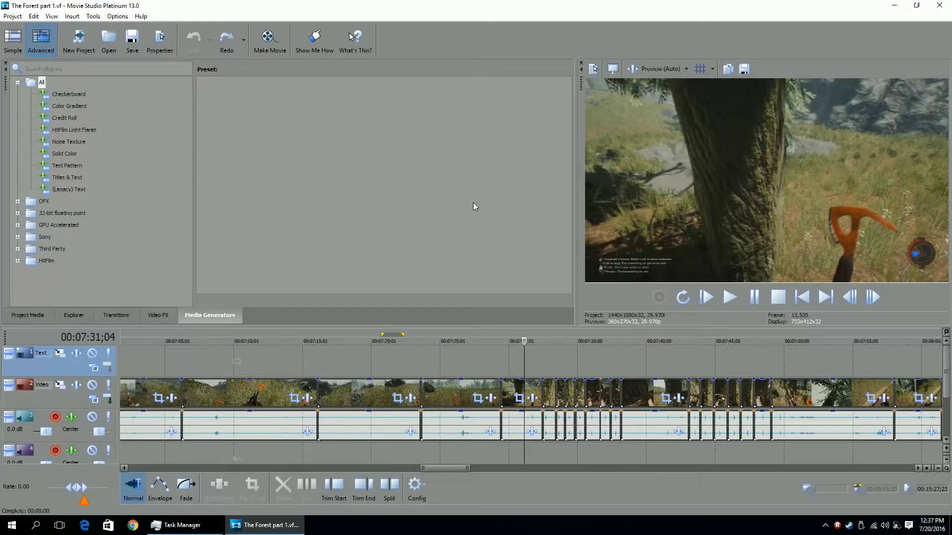
Zoom out to the whole timeline and inspect the Subscribe end card at the end of the project.
scroll(599, 377, "down", 10)
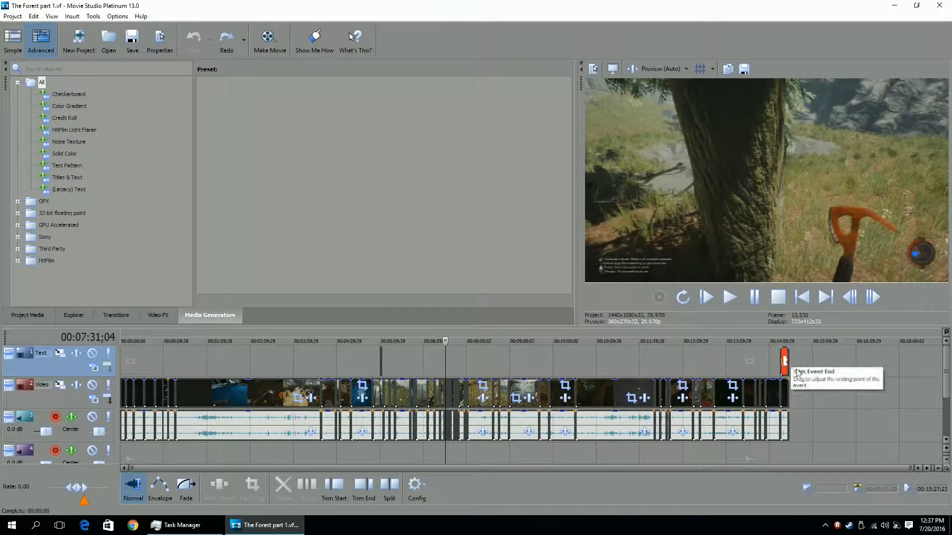
scroll(798, 373, "up", 3)
scroll(786, 373, "down", 4)
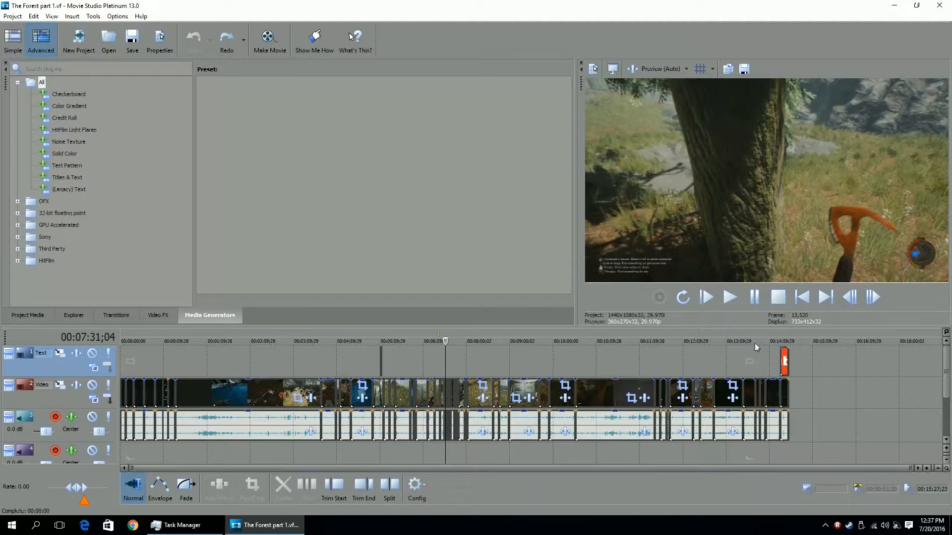
left_click(791, 339)
scroll(795, 368, "up", 2)
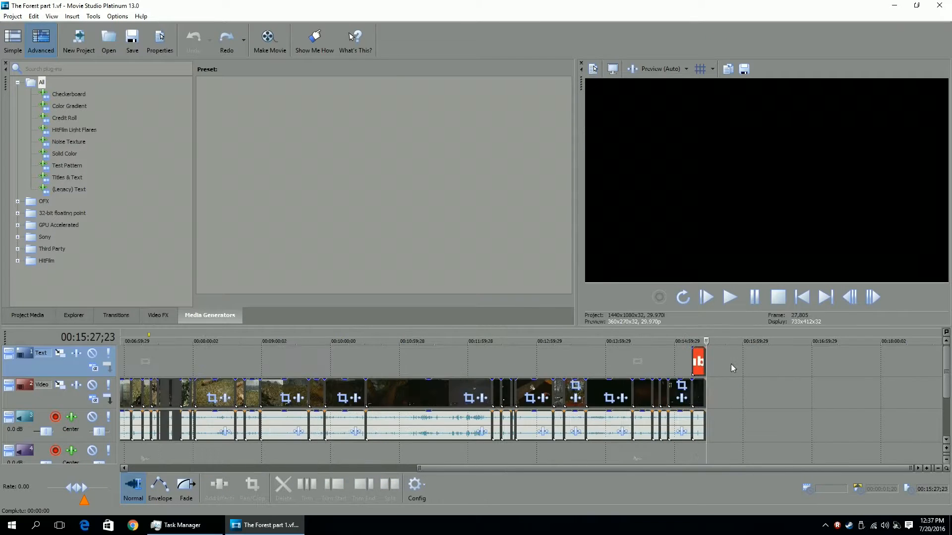
scroll(731, 364, "up", 10)
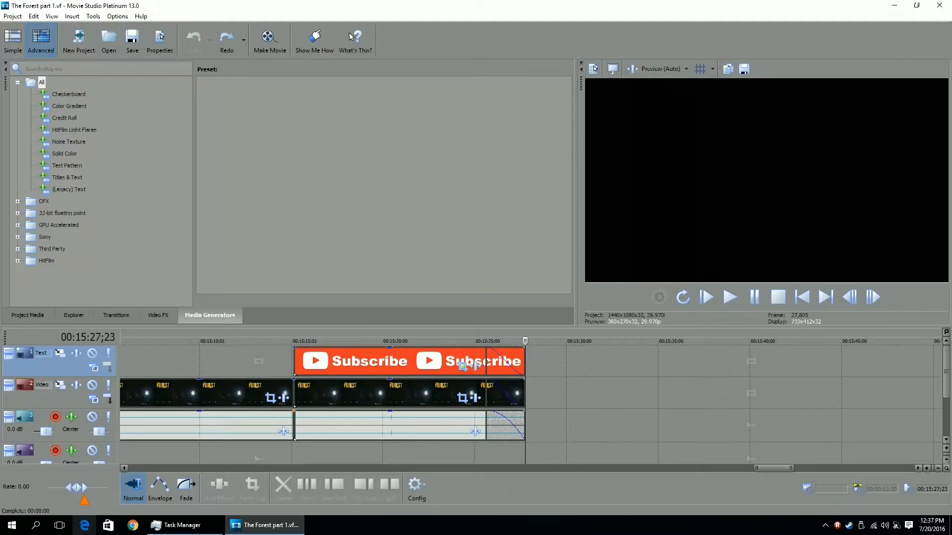
mouse_move(179, 526)
scroll(566, 384, "down", 10)
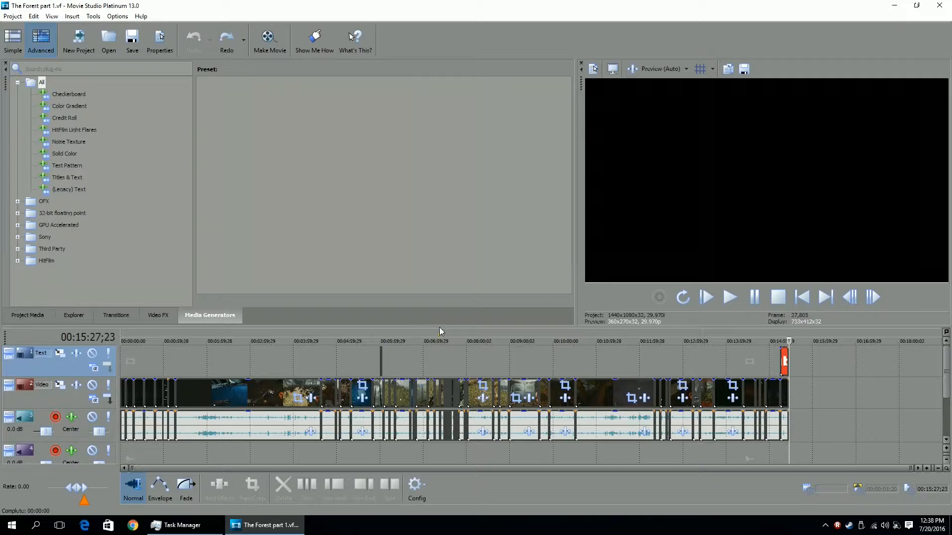
Scrub and zoom around 00:07:23 to review the surrounding footage.
left_click(440, 342)
scroll(457, 372, "up", 10)
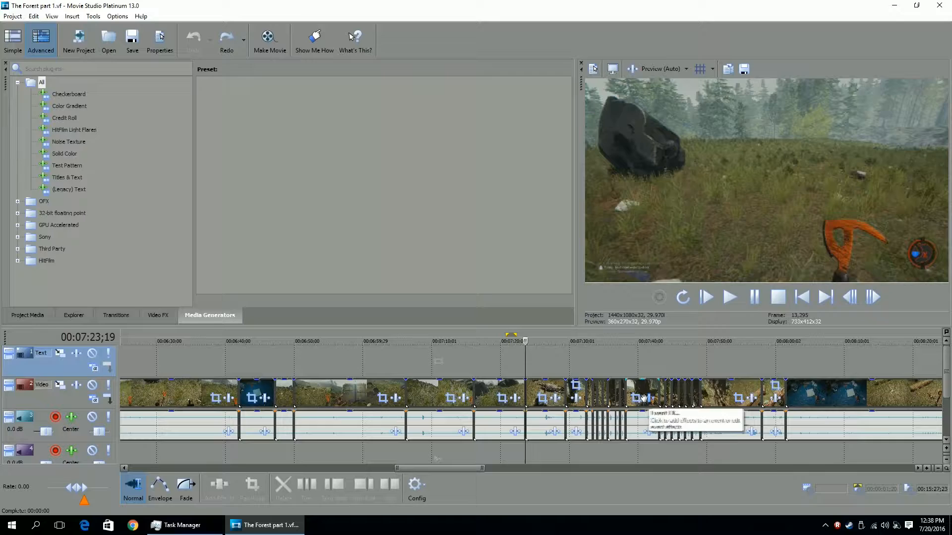
scroll(623, 390, "down", 3)
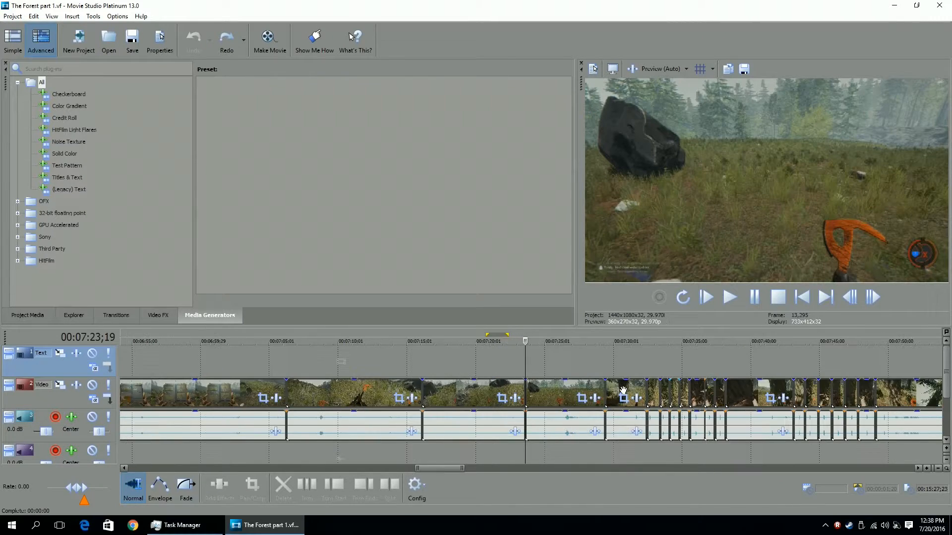
scroll(623, 391, "down", 12)
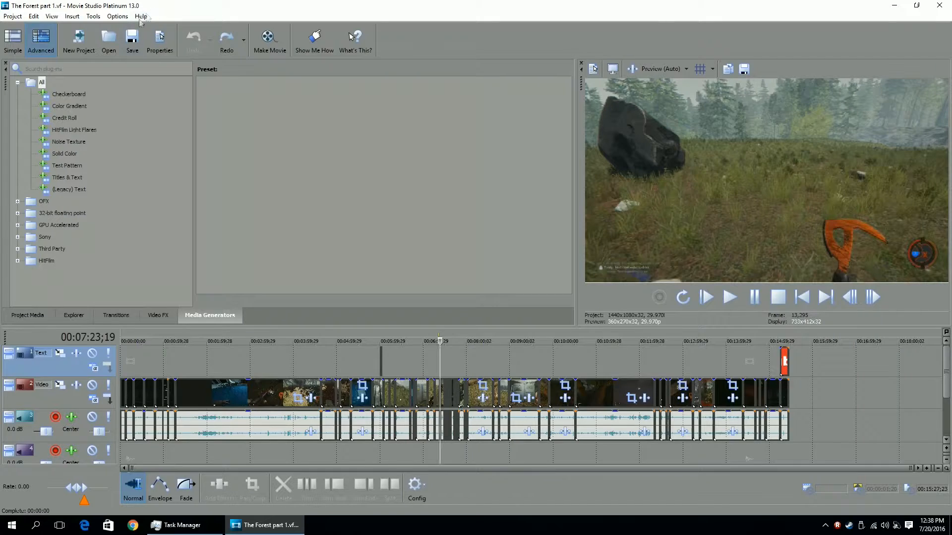
scroll(527, 361, "up", 1)
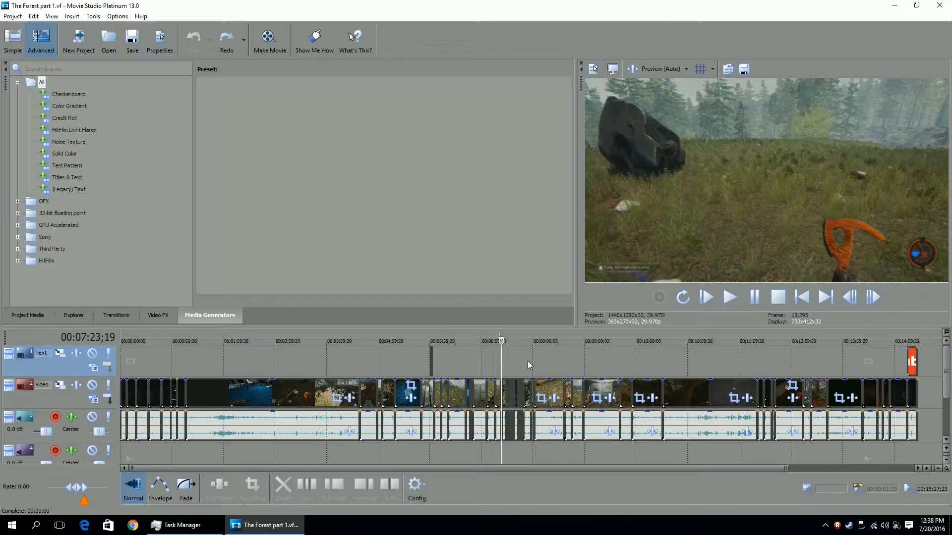
Open the monstrum 1.4.1 project from the recent projects list.
left_click(12, 16)
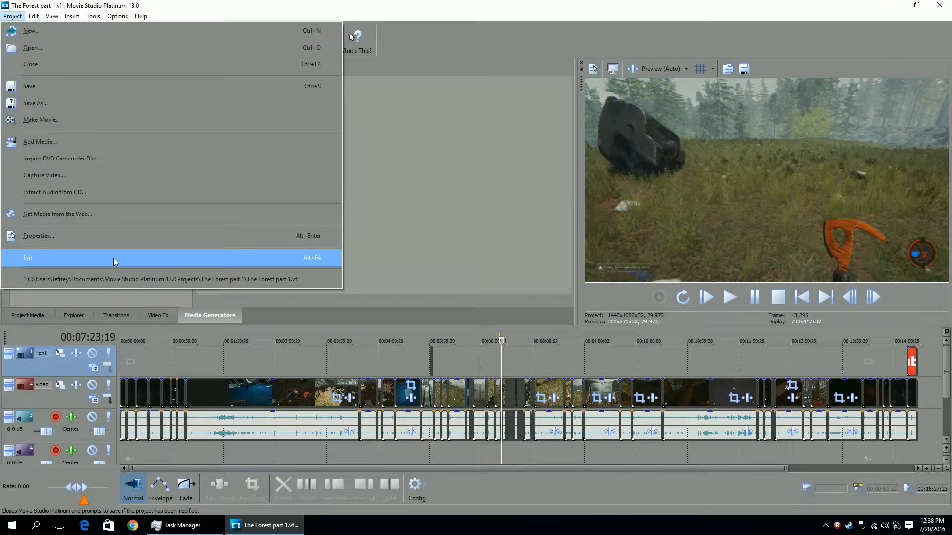
left_click(430, 212)
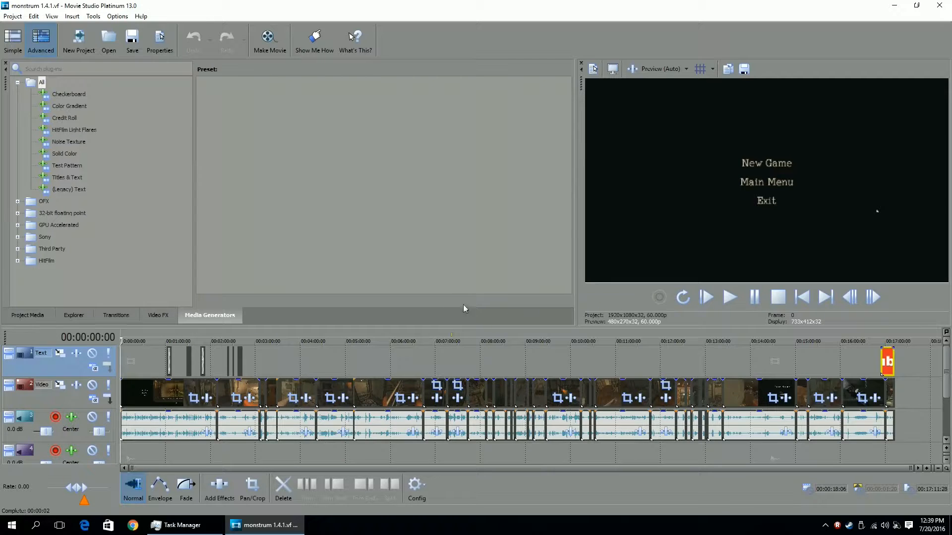
left_click(422, 354)
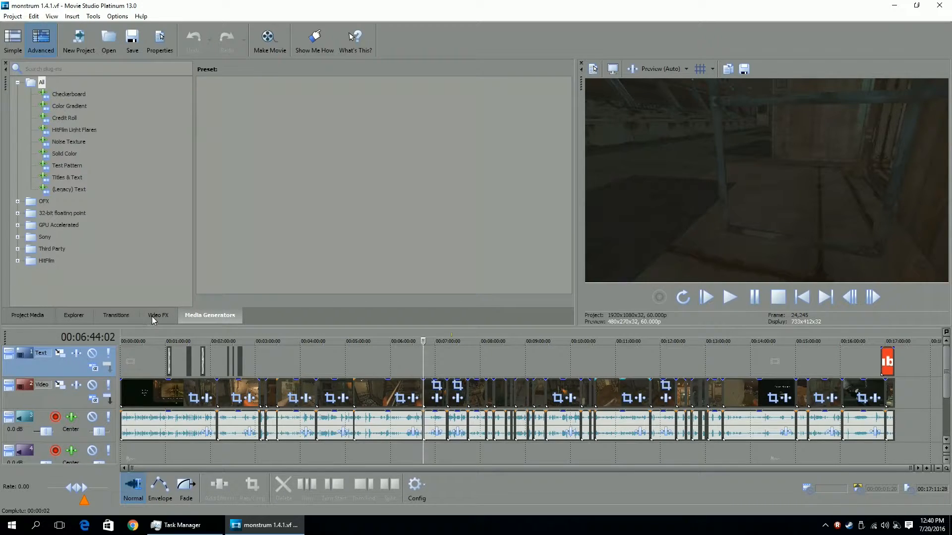
Scrub and zoom through the monstrum timeline between about 00:01:28 and 00:02:23 to review the text captions.
left_click(228, 341)
scroll(346, 380, "up", 3)
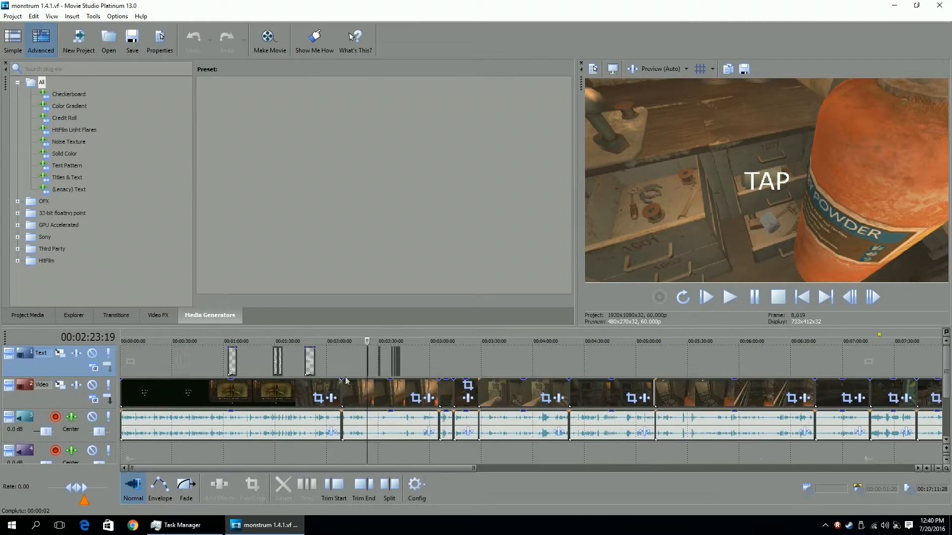
scroll(430, 379, "up", 3)
scroll(534, 373, "up", 3)
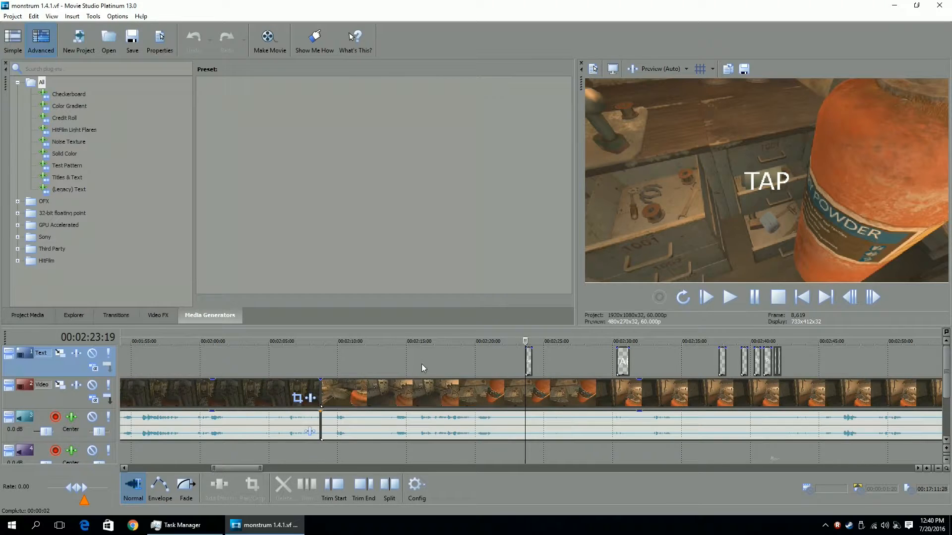
left_click(368, 335)
scroll(368, 335, "down", 4)
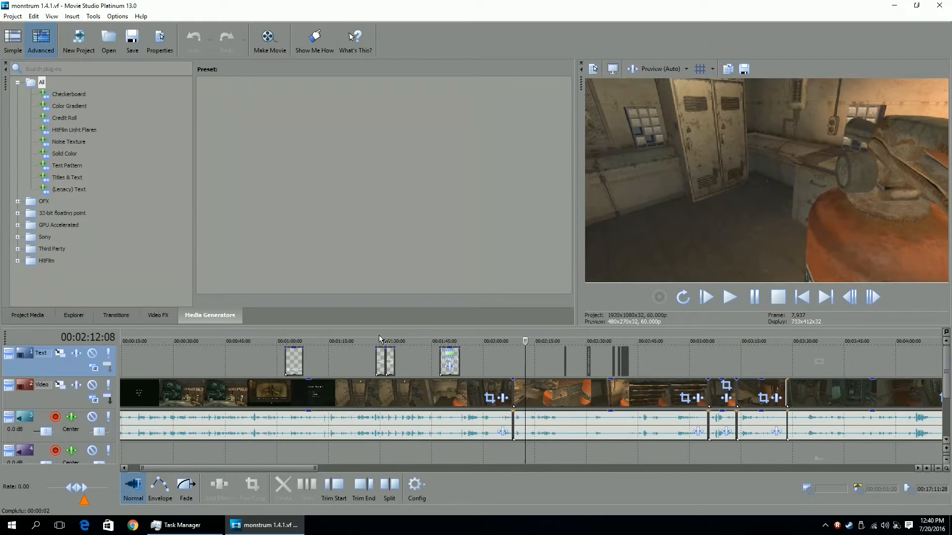
left_click(376, 334)
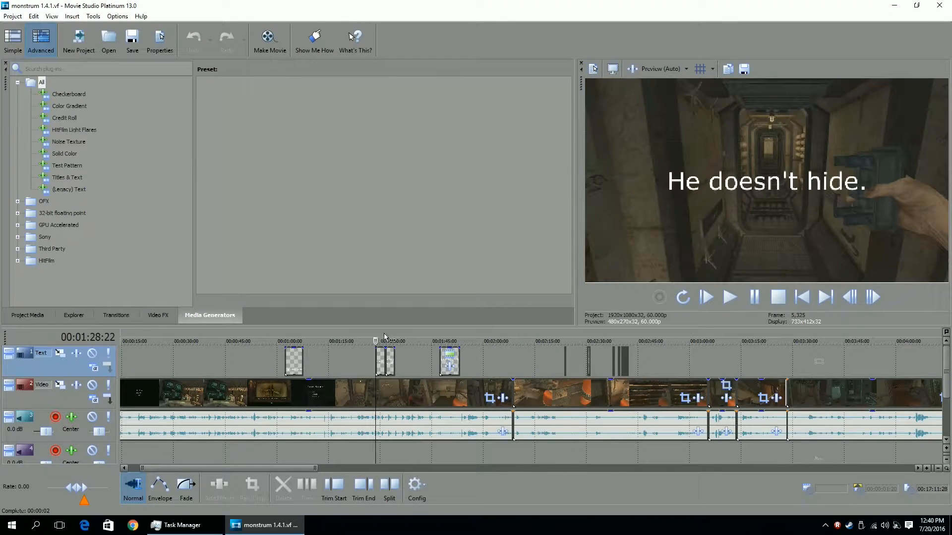
scroll(389, 340, "up", 3)
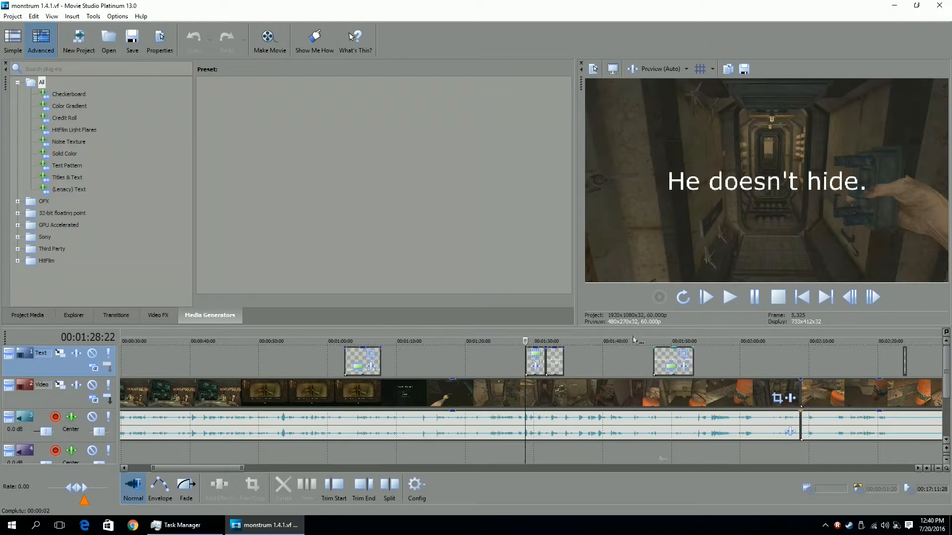
scroll(624, 359, "down", 4)
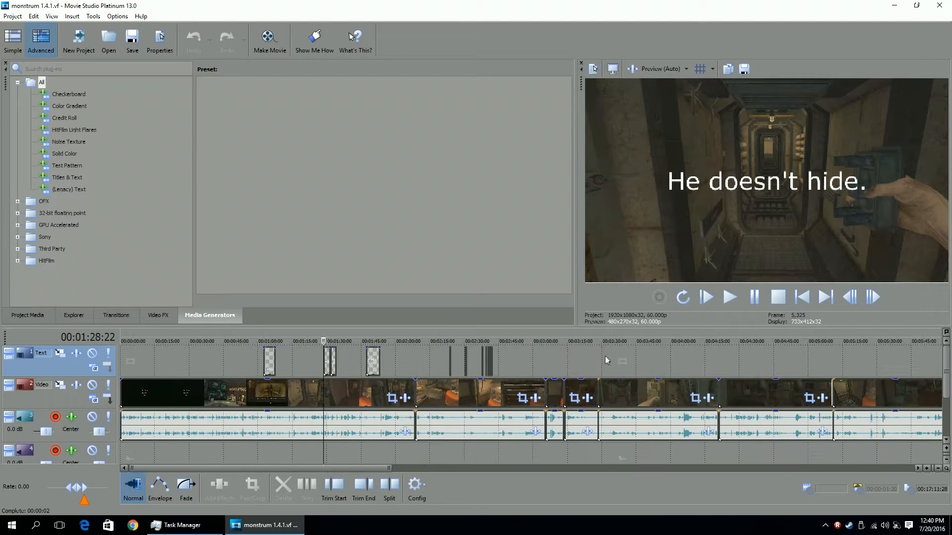
Scrub the footage around 00:02:14 to 00:02:21 to examine the caption events there.
left_click(429, 343)
scroll(656, 381, "up", 4)
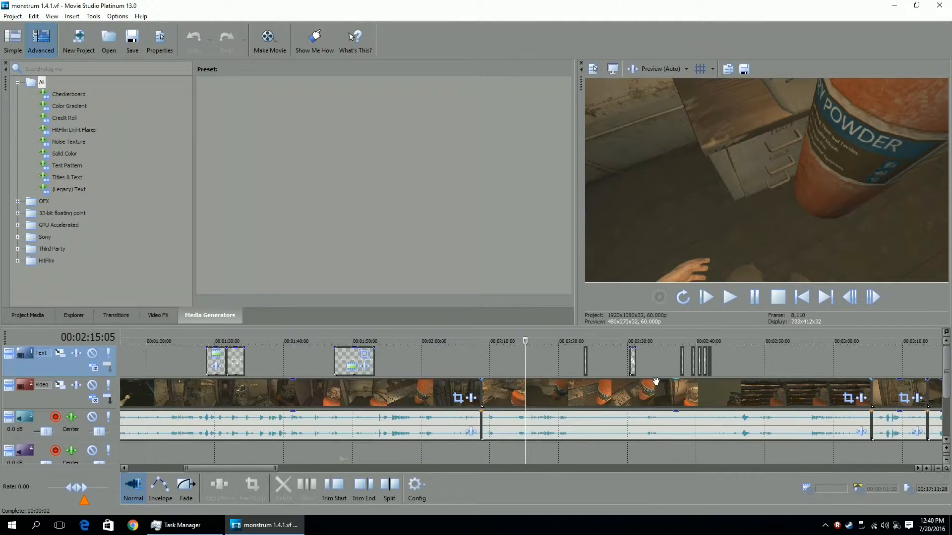
scroll(655, 381, "up", 2)
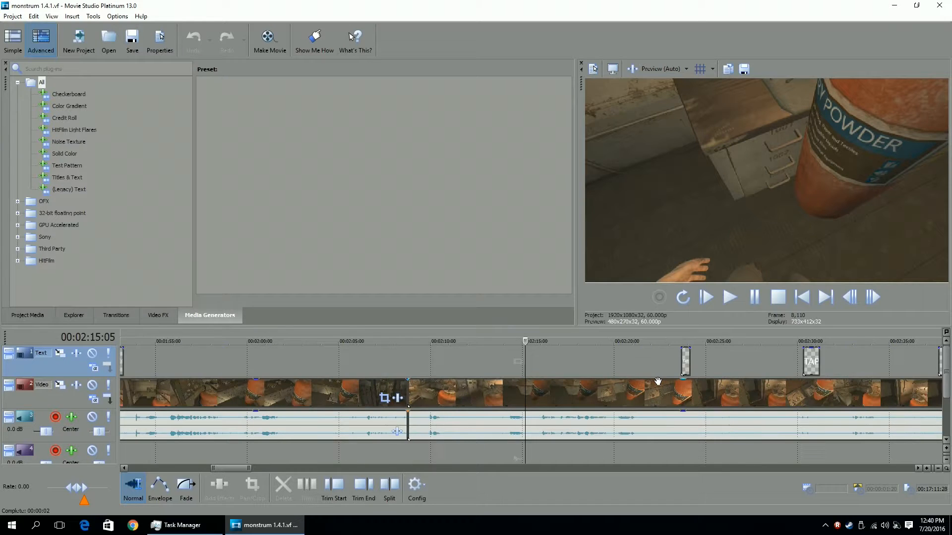
scroll(658, 381, "down", 1)
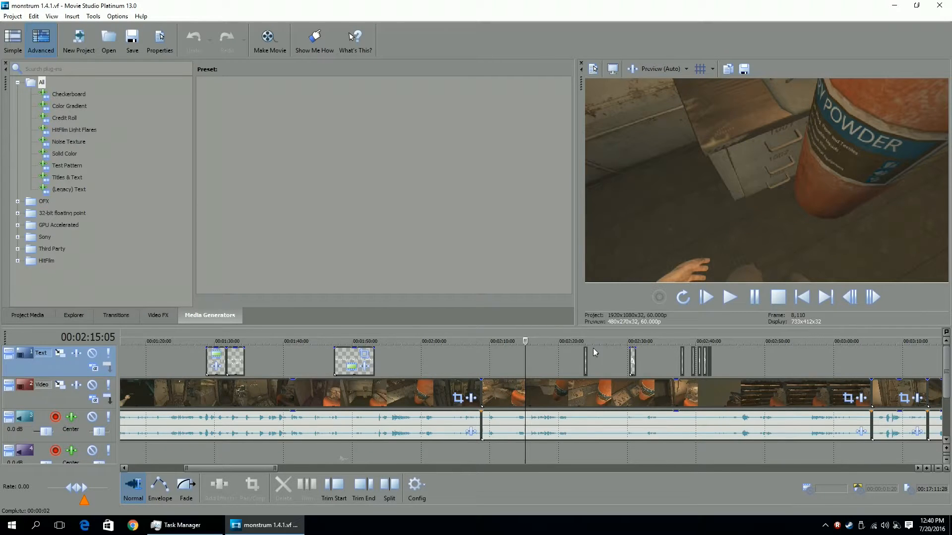
left_click(569, 339)
scroll(728, 425, "up", 1)
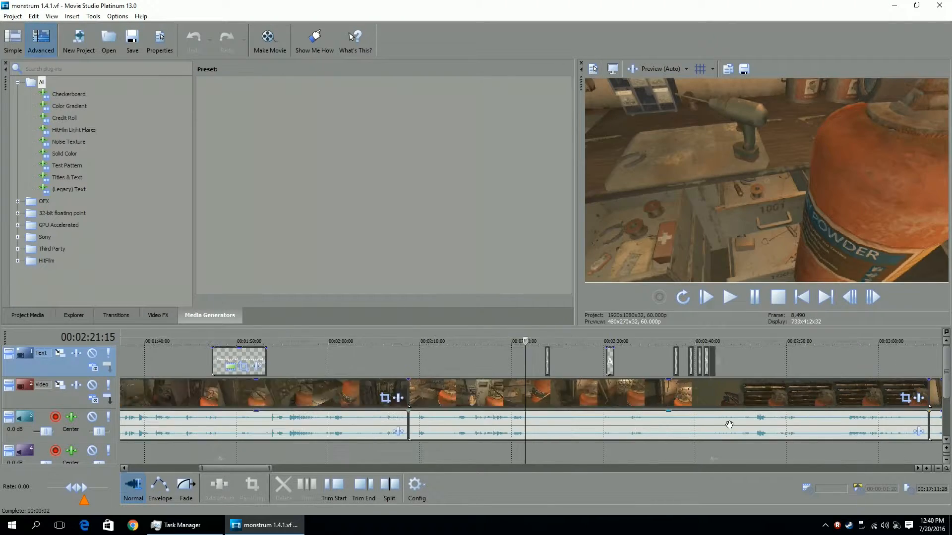
left_click(460, 343)
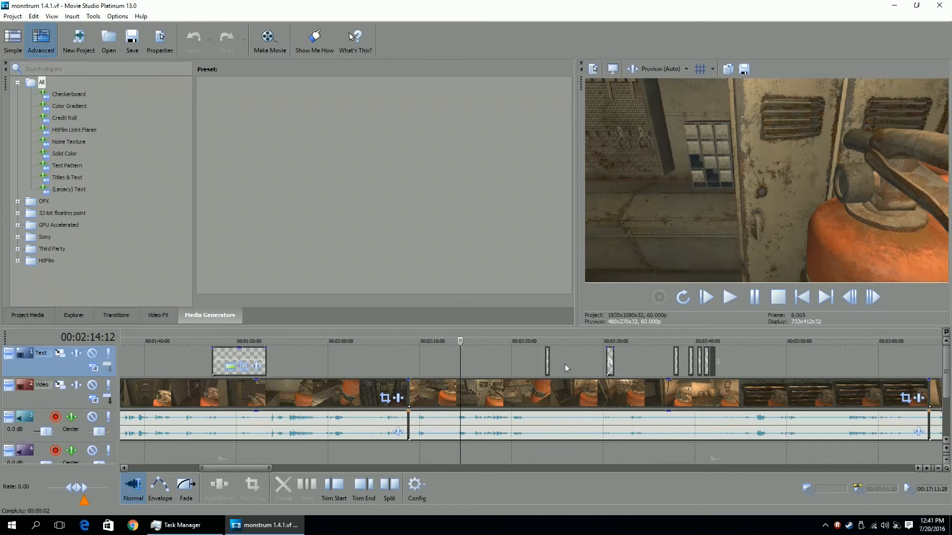
left_click(514, 365)
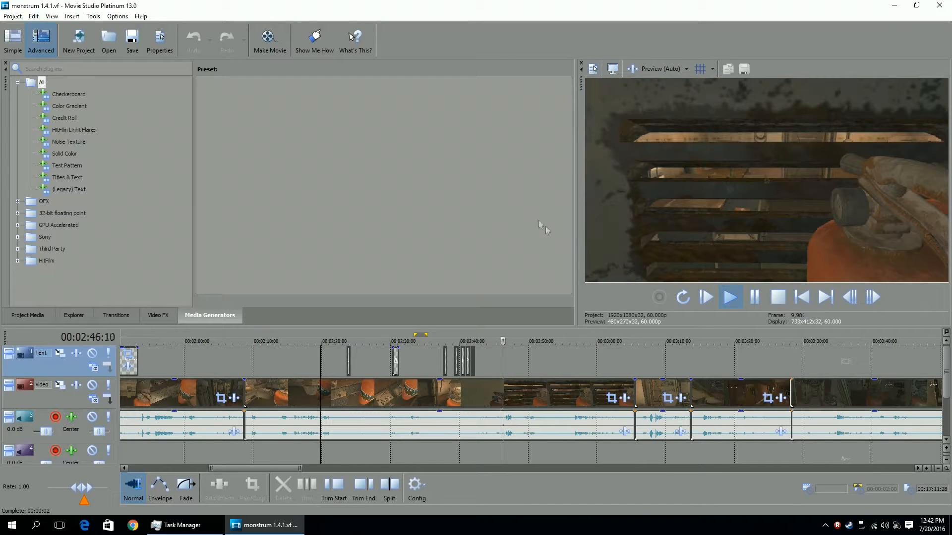
Stop playback and zoom in on the text events around 00:02:37 to 00:02:41 to review the STOMP captions.
left_click(774, 300)
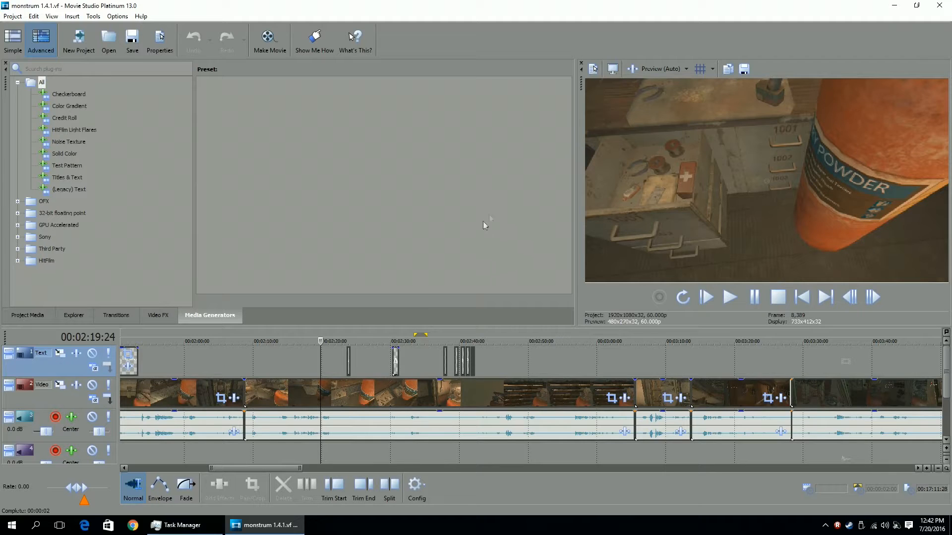
left_click(440, 345)
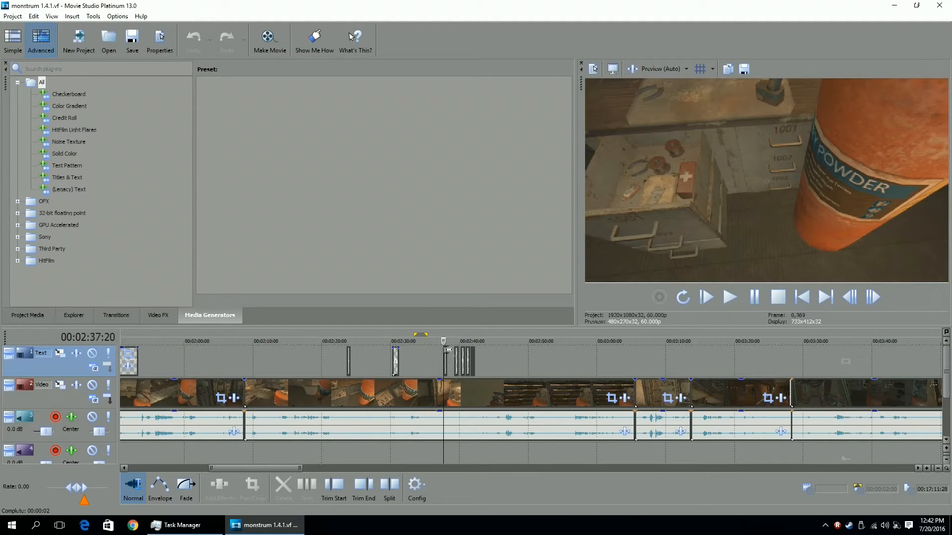
scroll(574, 378, "up", 5)
scroll(575, 379, "up", 1)
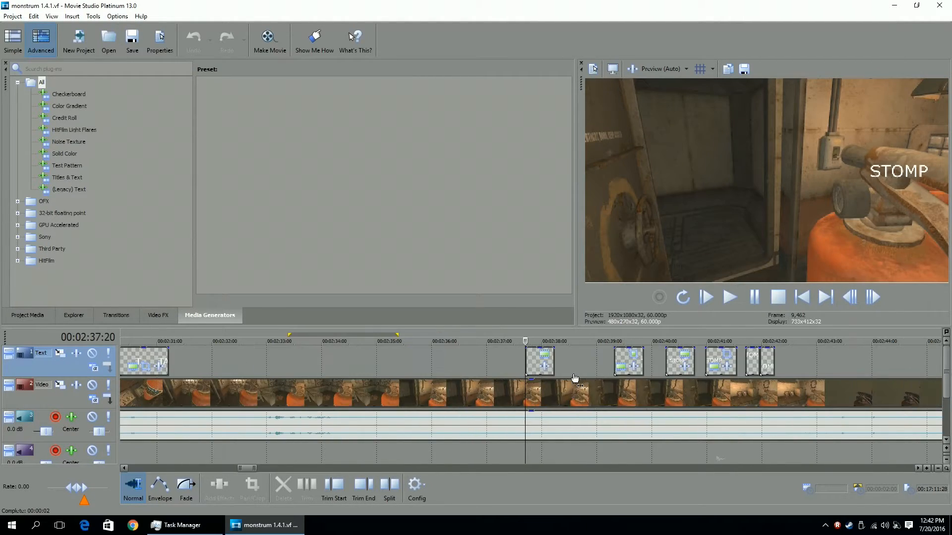
scroll(578, 377, "up", 1)
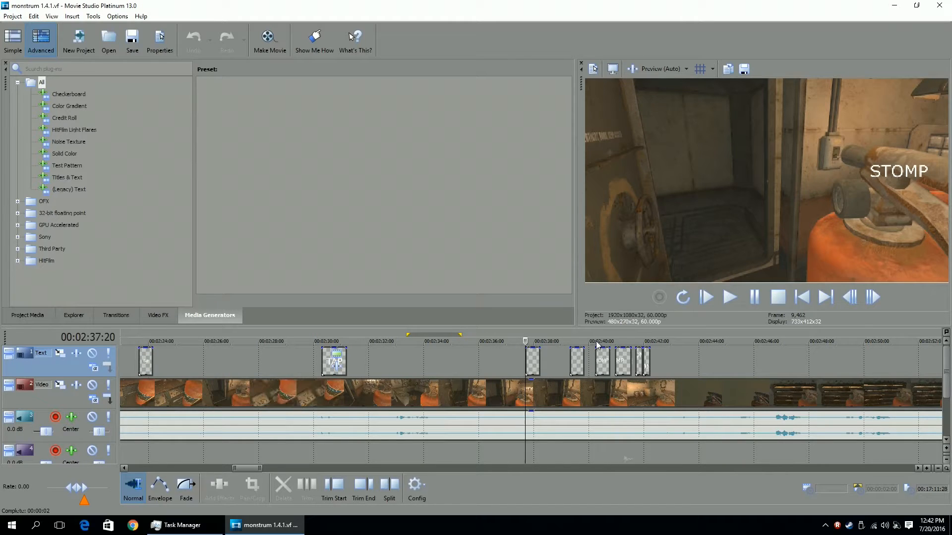
left_click(623, 342)
scroll(620, 368, "up", 3)
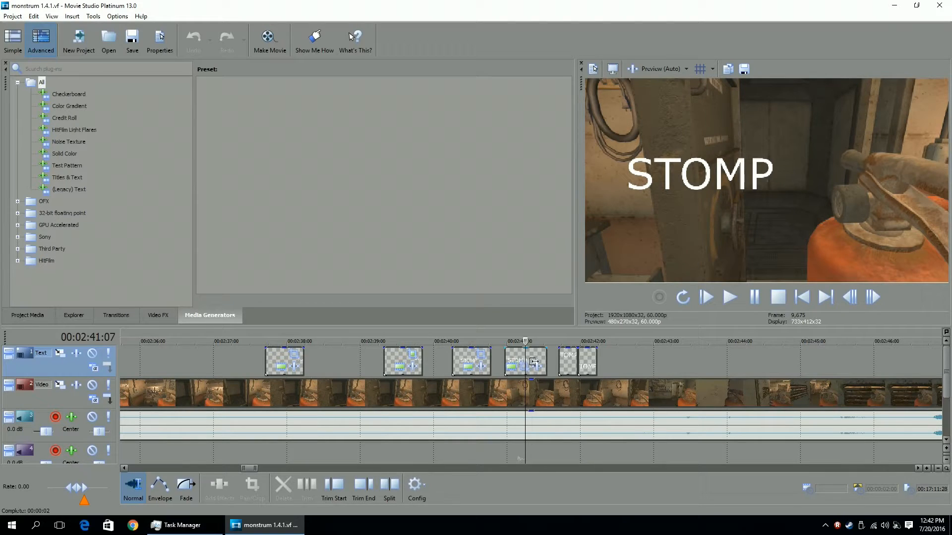
Zoom out over the whole monstrum timeline and jump to about 00:16:53 to review the closing Subscribe caption events.
mouse_move(422, 357)
left_mouse_down()
mouse_move(439, 357)
mouse_move(423, 357)
left_mouse_up()
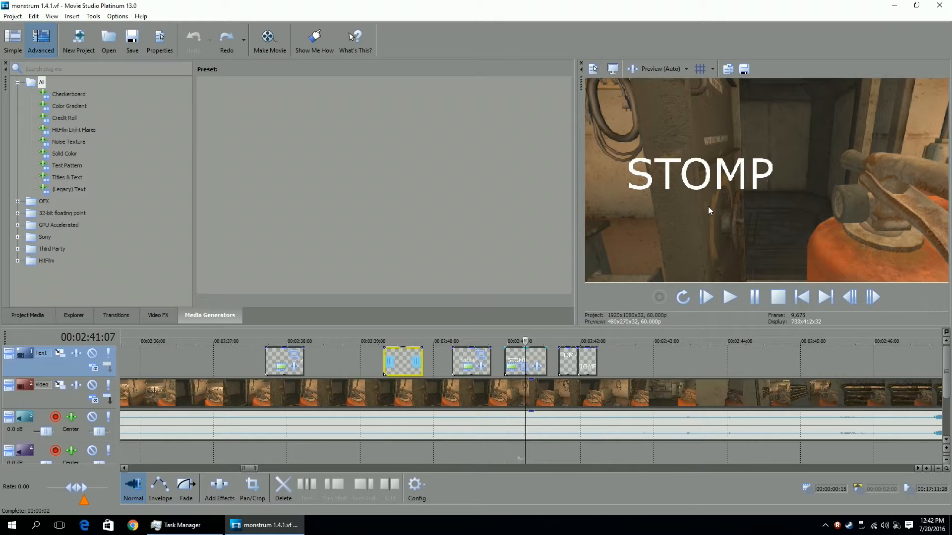
scroll(523, 391, "down", 10)
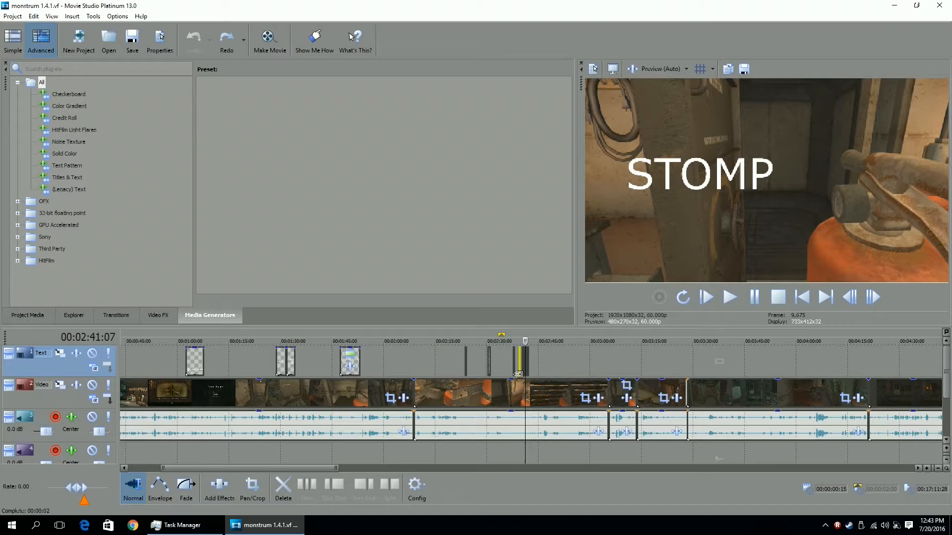
scroll(624, 380, "down", 4)
scroll(625, 380, "down", 3)
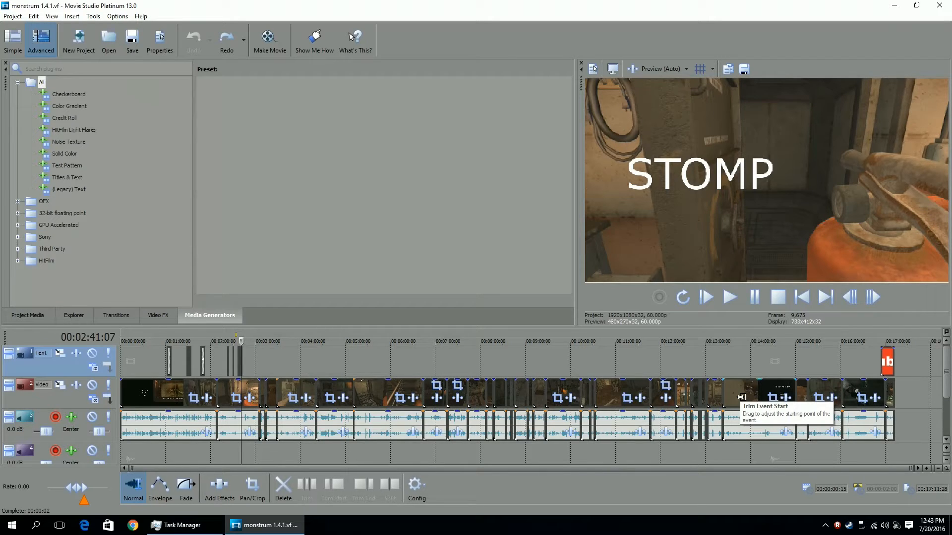
left_click(729, 343)
scroll(748, 404, "up", 3)
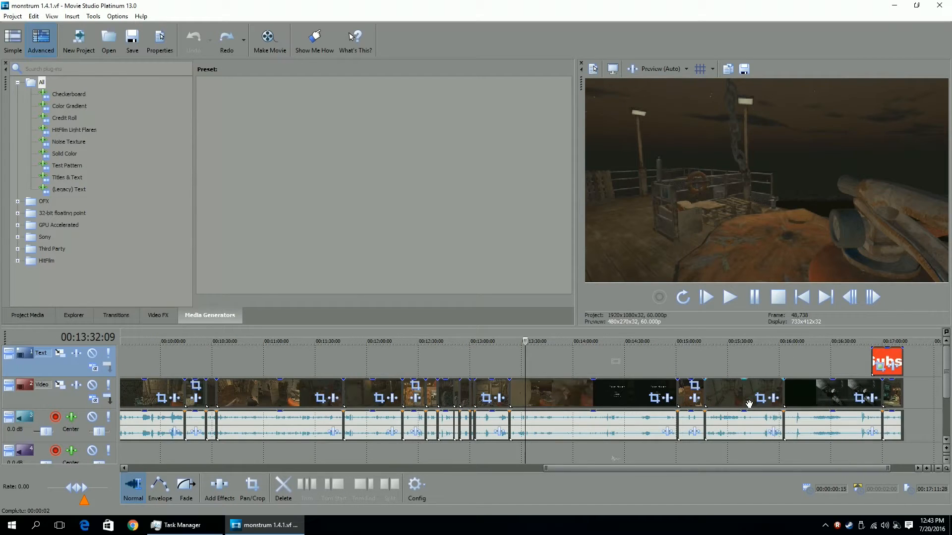
left_click(870, 339)
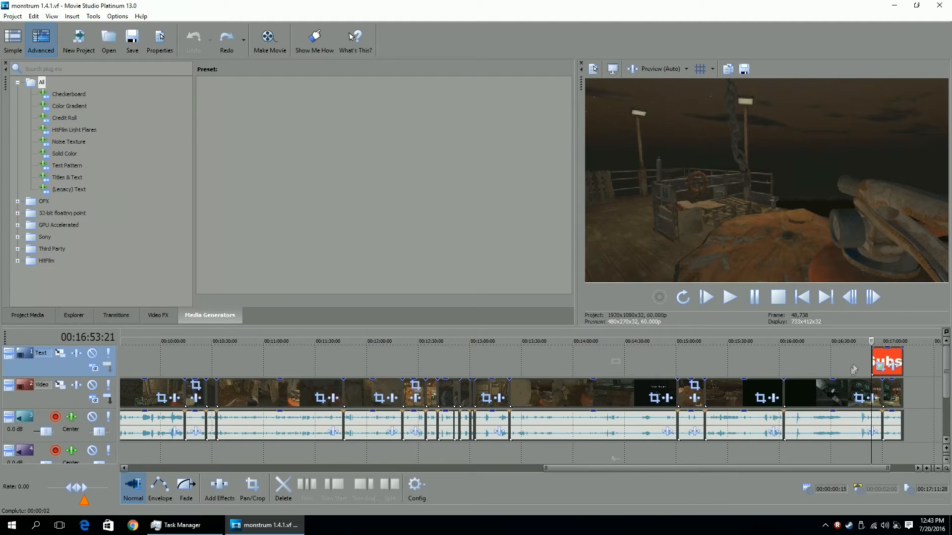
scroll(563, 367, "up", 4)
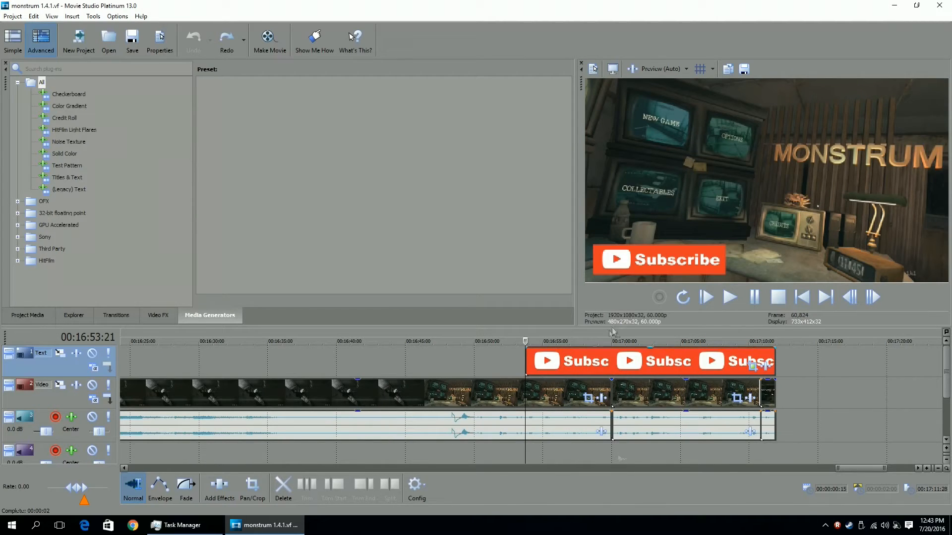